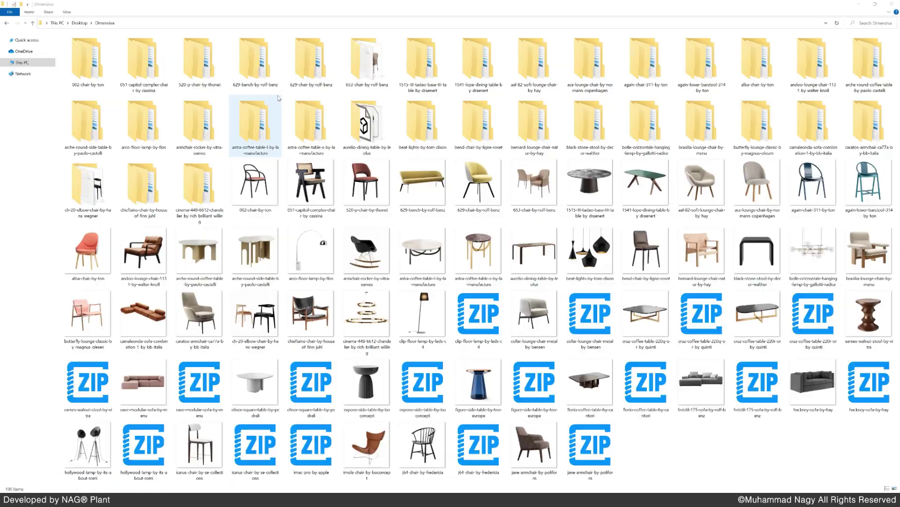
- Look over the model folders, ZIP archives and preview images in the Dimensiva folder
{"action": "left_click", "coordinate": [255, 123]}
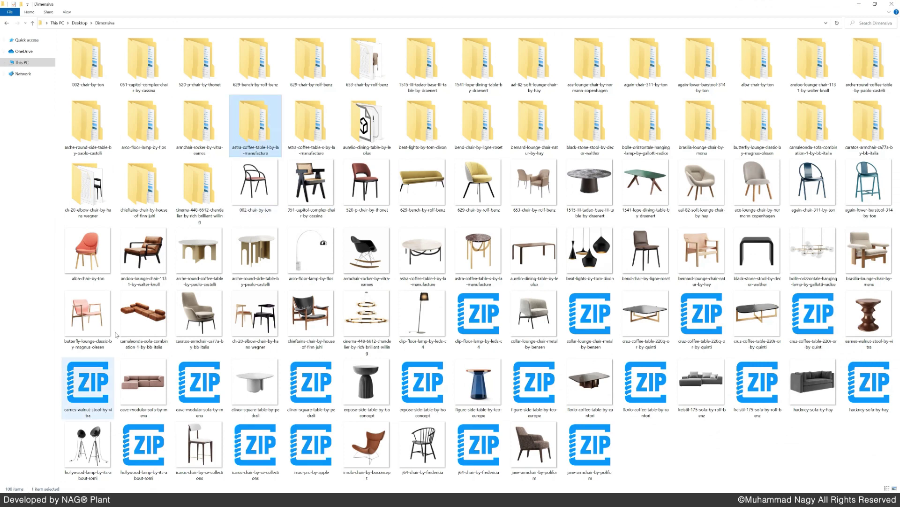
{"action": "left_click", "coordinate": [106, 75]}
{"action": "left_click", "coordinate": [137, 79]}
{"action": "left_click", "coordinate": [201, 78]}
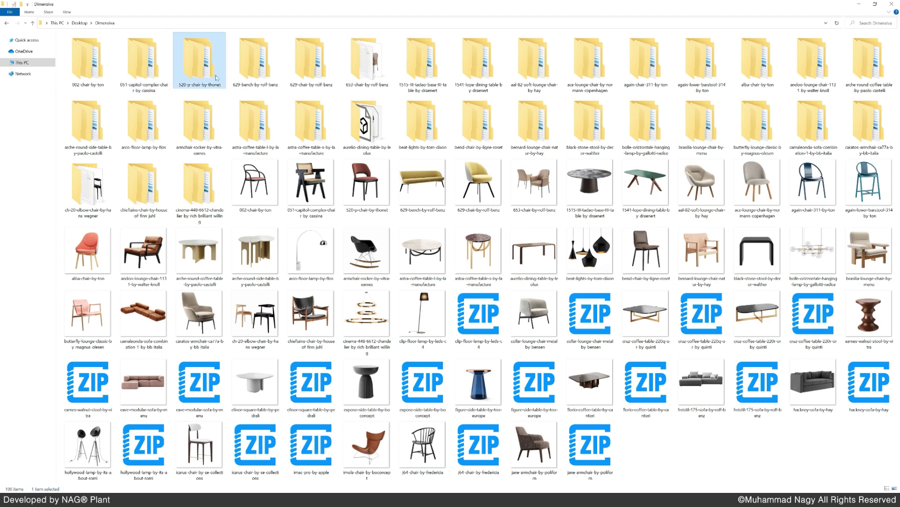
{"action": "left_click", "coordinate": [256, 70]}
{"action": "left_click", "coordinate": [464, 304]}
{"action": "left_click", "coordinate": [539, 319]}
{"action": "left_click", "coordinate": [586, 315]}
{"action": "left_click", "coordinate": [647, 314]}
{"action": "left_click", "coordinate": [702, 314]}
{"action": "left_click", "coordinate": [756, 312]}
{"action": "left_click", "coordinate": [690, 266]}
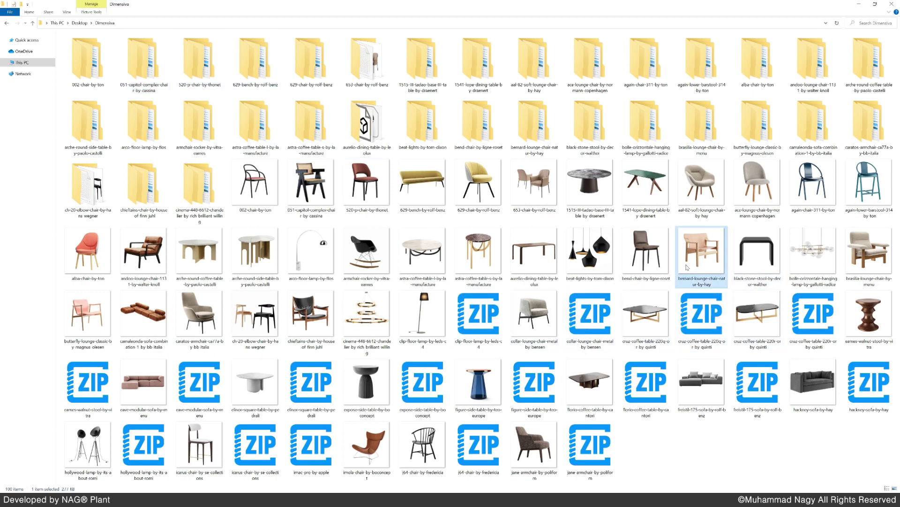
{"action": "left_click", "coordinate": [633, 265]}
{"action": "left_click", "coordinate": [575, 265]}
- Inspect the 002-chair-by-ton folder down to its textures subfolder, and return to the Dimensiva folder
{"action": "double_click", "coordinate": [77, 64]}
{"action": "double_click", "coordinate": [79, 47]}
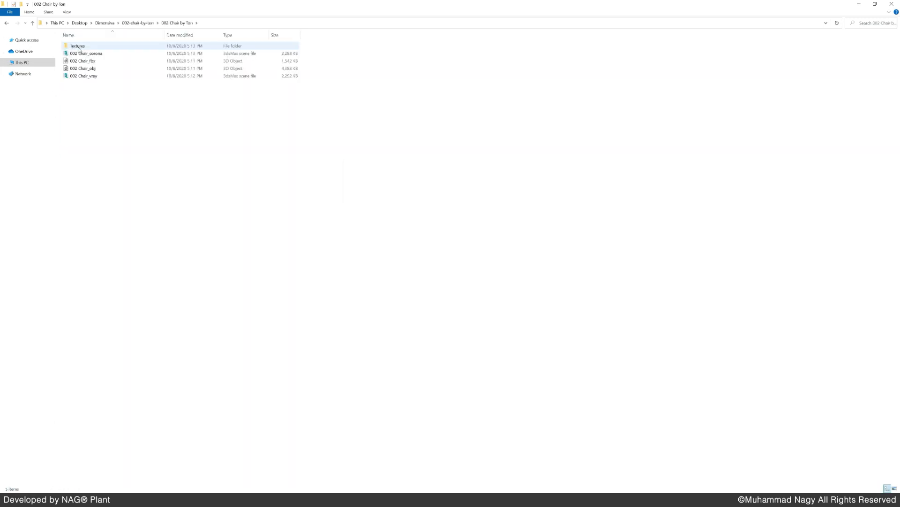
{"action": "double_click", "coordinate": [78, 46]}
{"action": "left_click", "coordinate": [33, 22]}
{"action": "left_click", "coordinate": [33, 23]}
{"action": "left_click", "coordinate": [33, 23]}
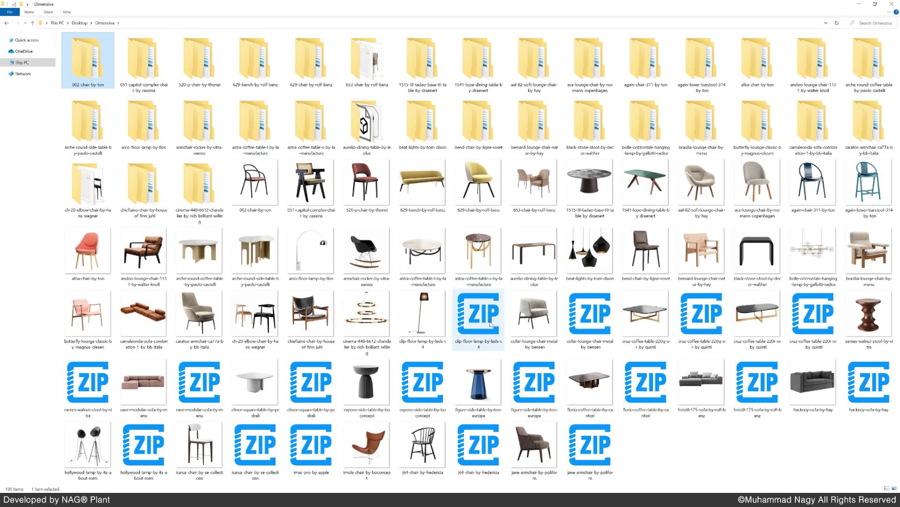
- Inspect the contents and textures of the clip-floor-lamp ZIP archive, and close the archive program
{"action": "double_click", "coordinate": [493, 324]}
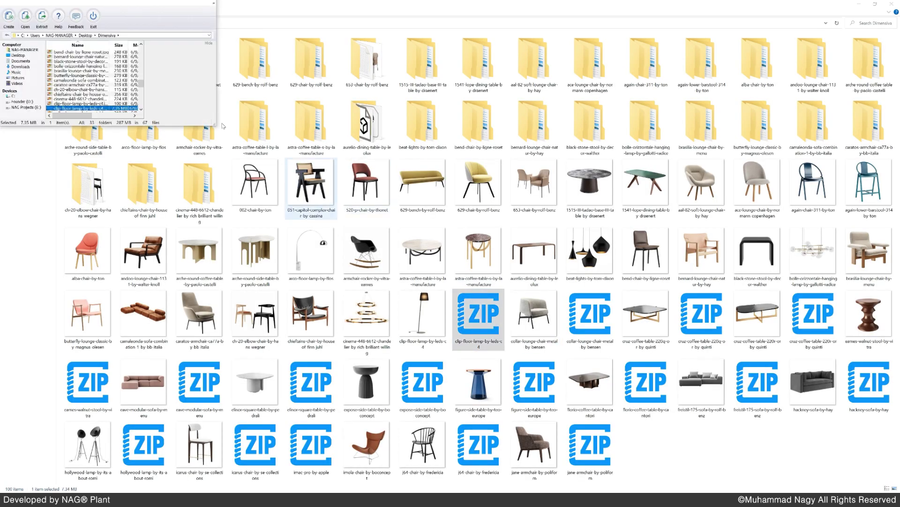
{"action": "double_click", "coordinate": [68, 57]}
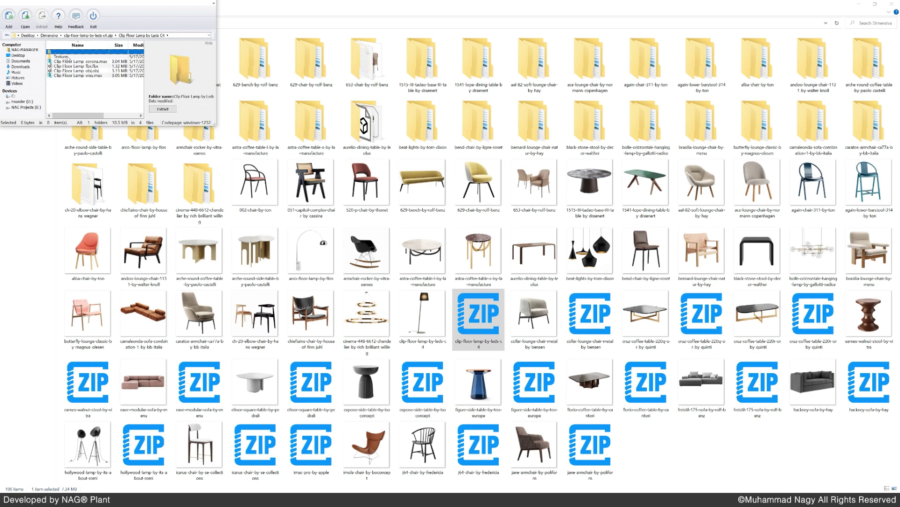
{"action": "double_click", "coordinate": [68, 57]}
{"action": "left_click", "coordinate": [92, 17]}
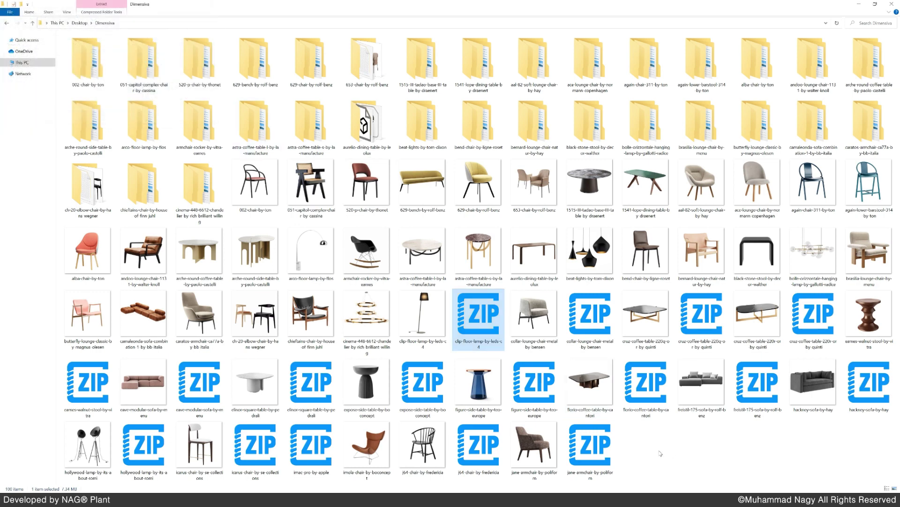
{"action": "left_click", "coordinate": [673, 444]}
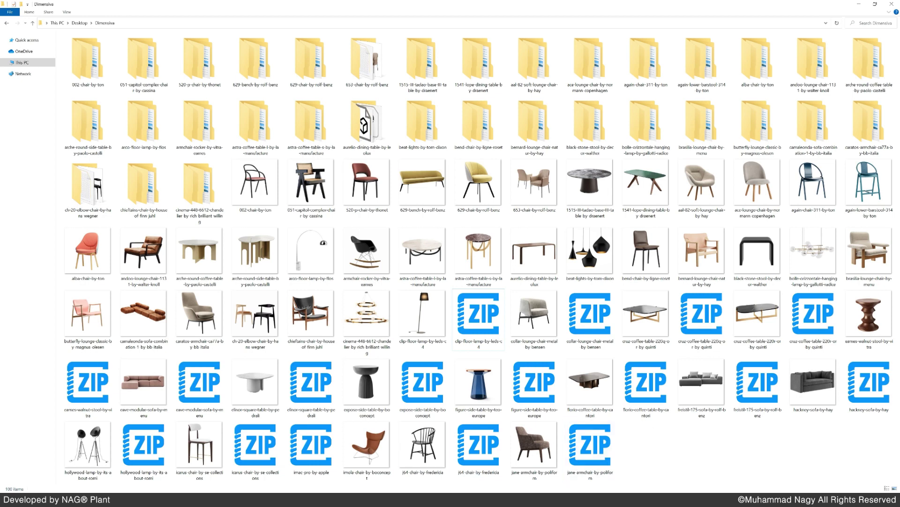
- Bring up NAG ALL PRO and arrange it side by side with the Dimensiva folder window
{"action": "mouse_move", "coordinate": [428, 499]}
{"action": "left_click", "coordinate": [454, 468]}
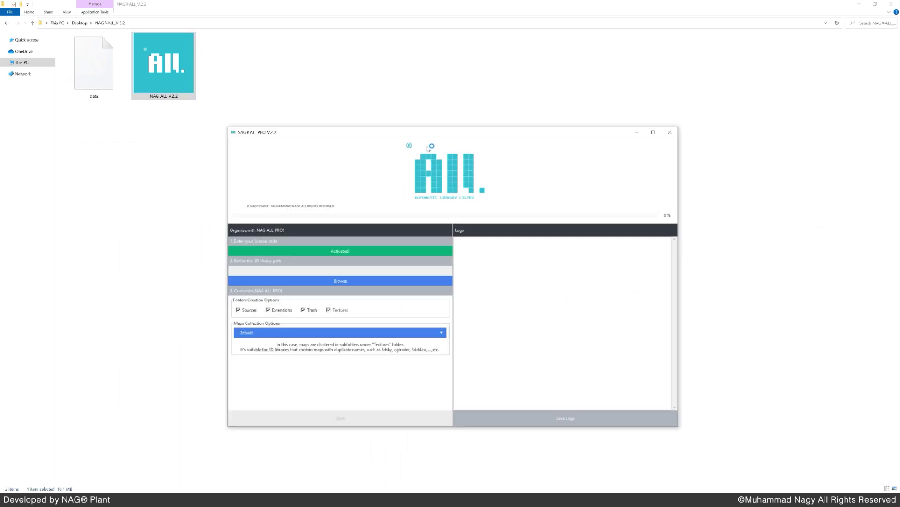
{"action": "key", "text": "super+Left"}
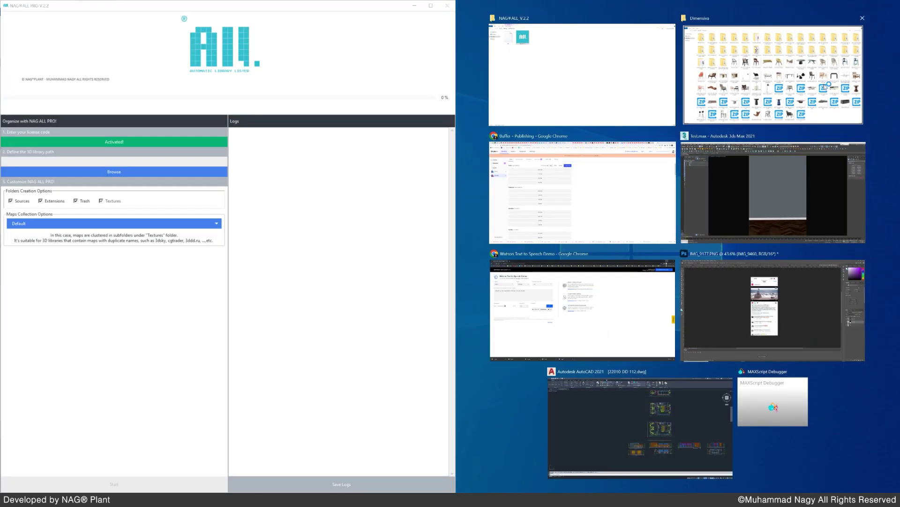
{"action": "left_click", "coordinate": [824, 88]}
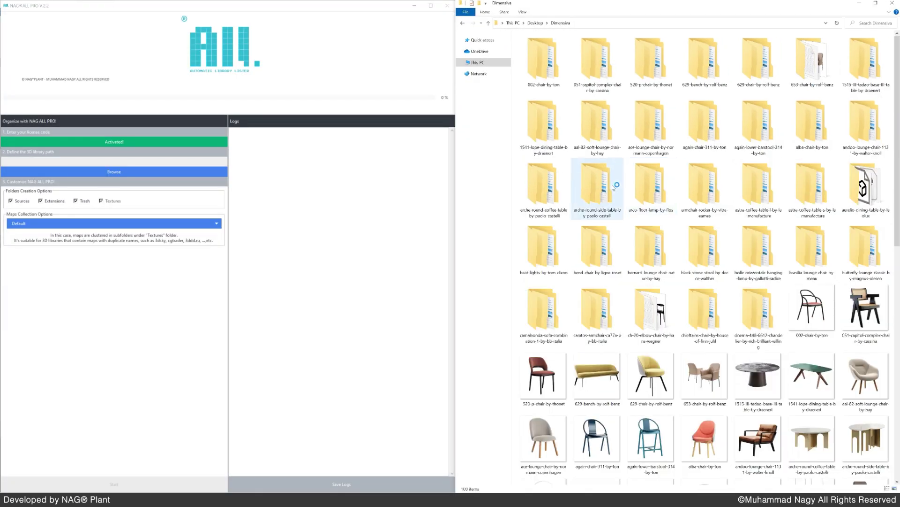
{"action": "left_click", "coordinate": [627, 155]}
{"action": "left_click", "coordinate": [305, 203]}
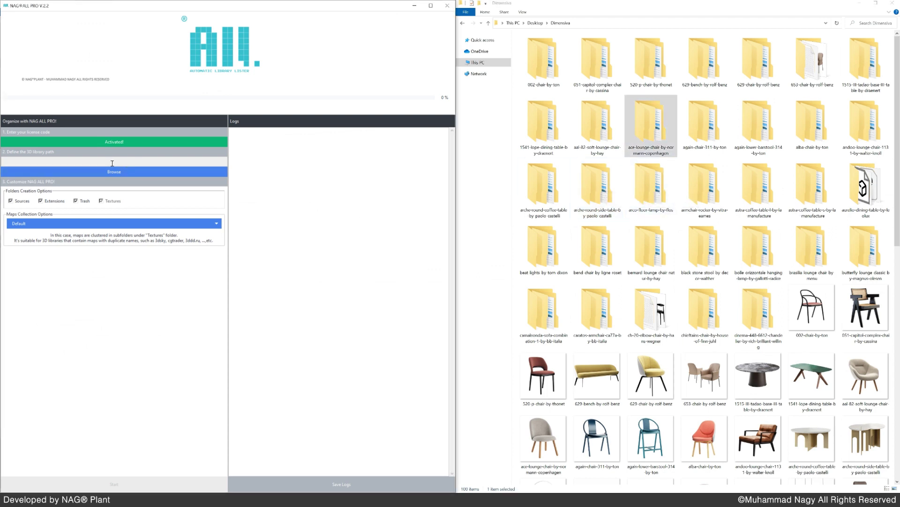
- Set the 3D library path to the Dimensiva folder on the Desktop
{"action": "left_click", "coordinate": [130, 173]}
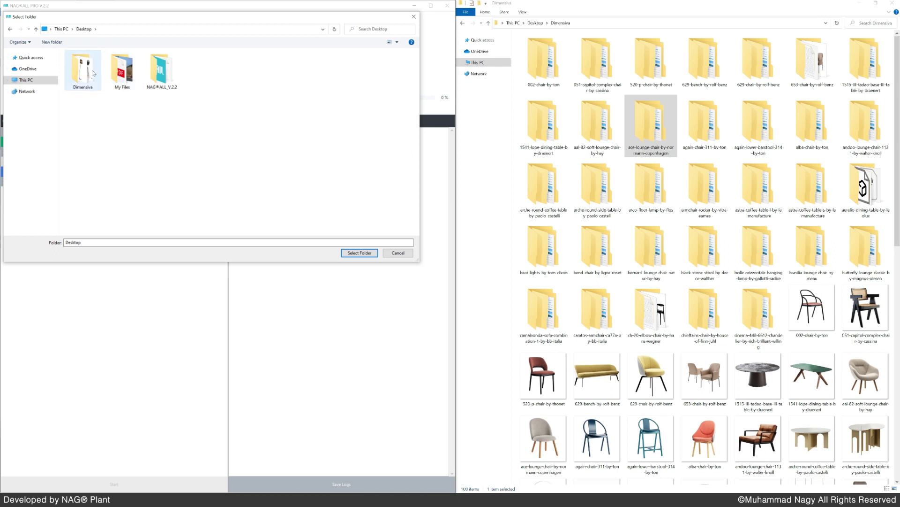
{"action": "double_click", "coordinate": [93, 73]}
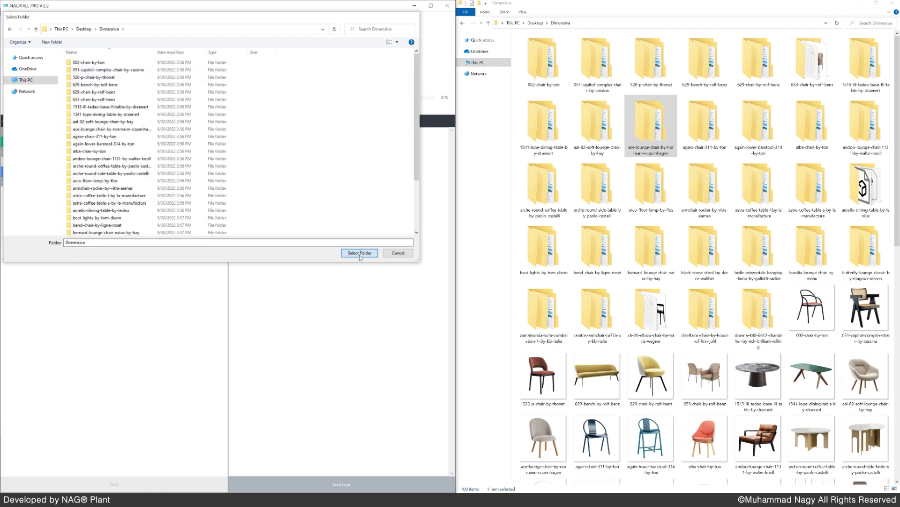
{"action": "left_click", "coordinate": [360, 253]}
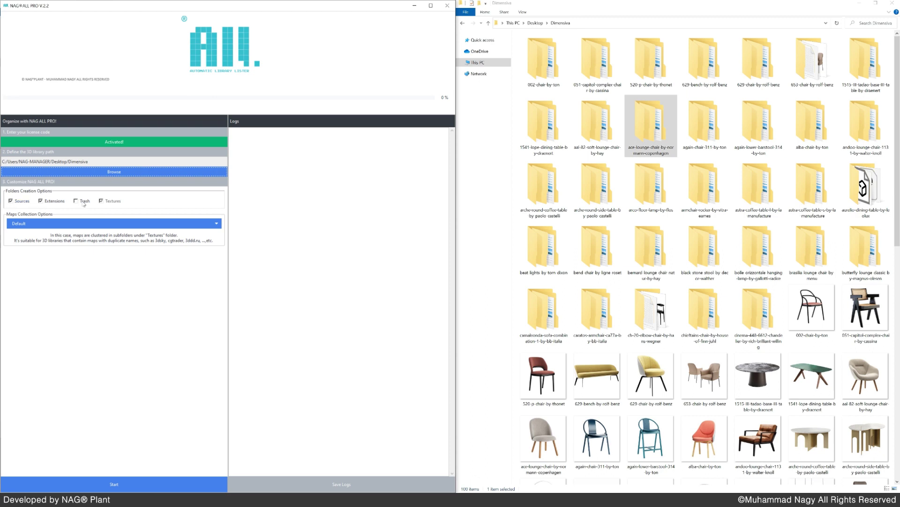
- Try Option 1 and Option 2 as the maps collection setting to compare their descriptions
{"action": "left_click", "coordinate": [51, 219]}
{"action": "left_click", "coordinate": [74, 238]}
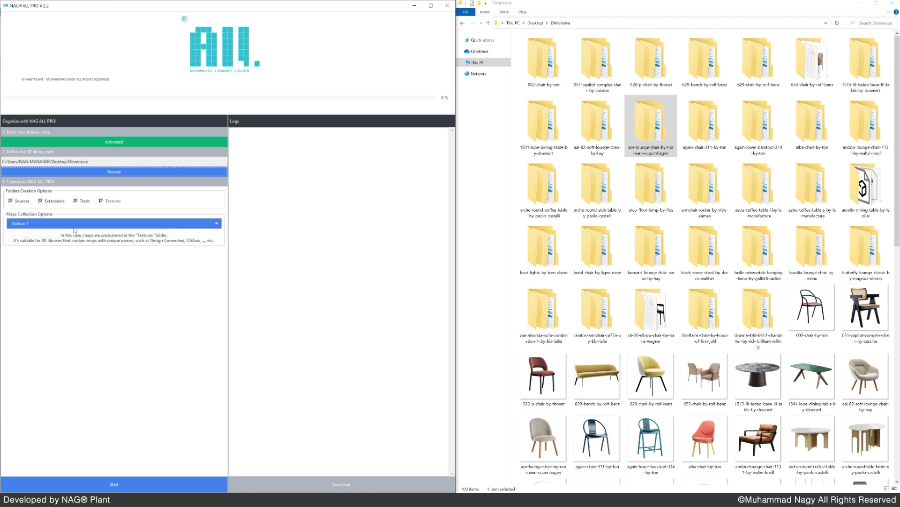
{"action": "left_click", "coordinate": [75, 223]}
{"action": "left_click", "coordinate": [79, 237]}
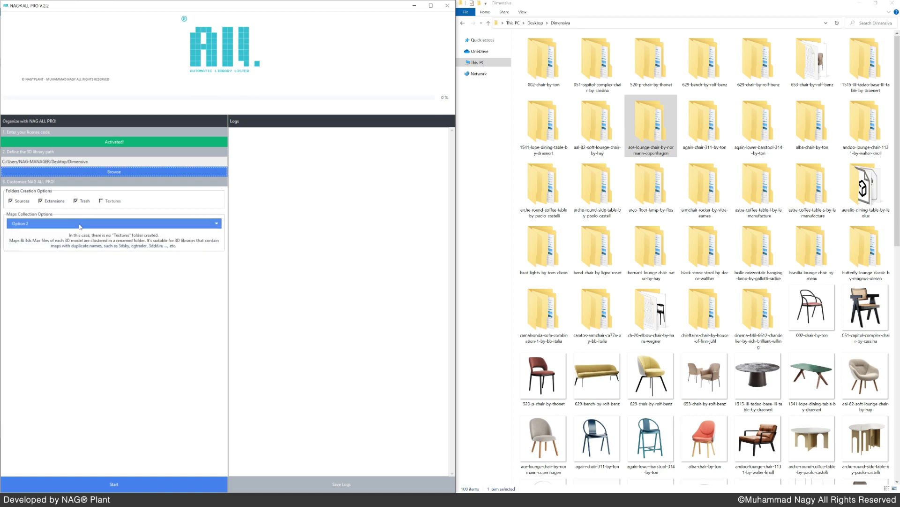
- Set the maps collection to Option 1 and start organizing the library
{"action": "left_click", "coordinate": [79, 224]}
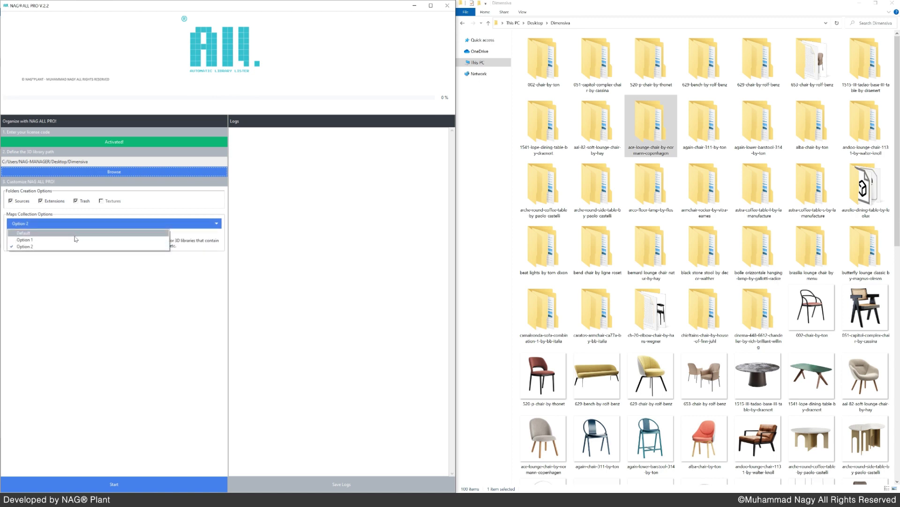
{"action": "left_click", "coordinate": [76, 240]}
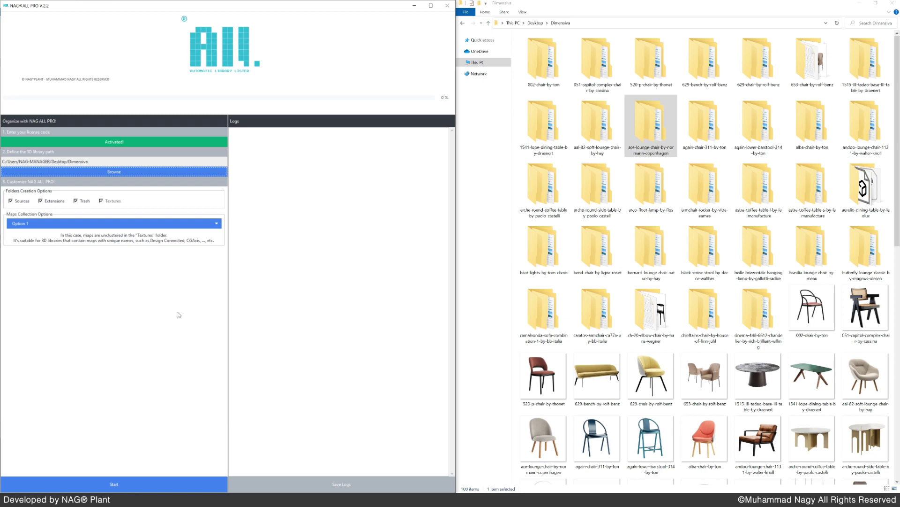
{"action": "left_click", "coordinate": [119, 487]}
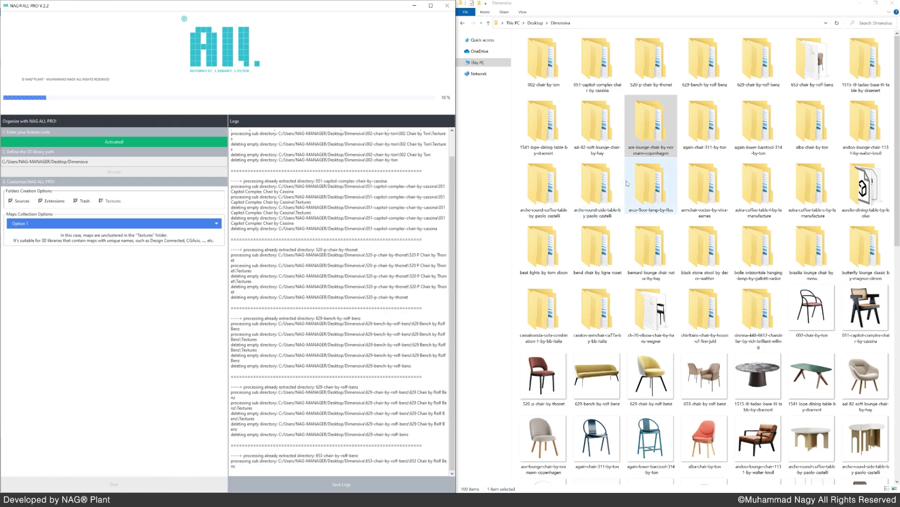
- Display the contents of the Dimensiva folder as medium icons
{"action": "left_click", "coordinate": [523, 12]}
{"action": "left_click", "coordinate": [600, 22]}
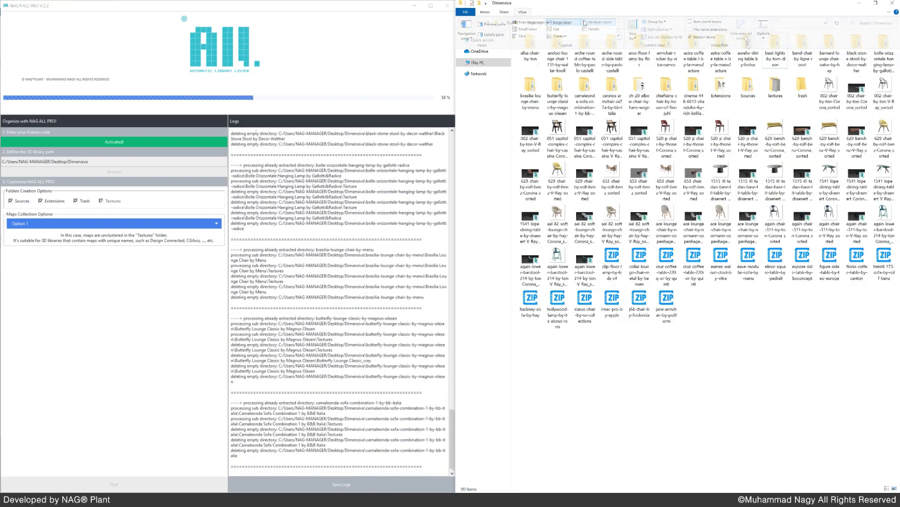
{"action": "left_click", "coordinate": [523, 13]}
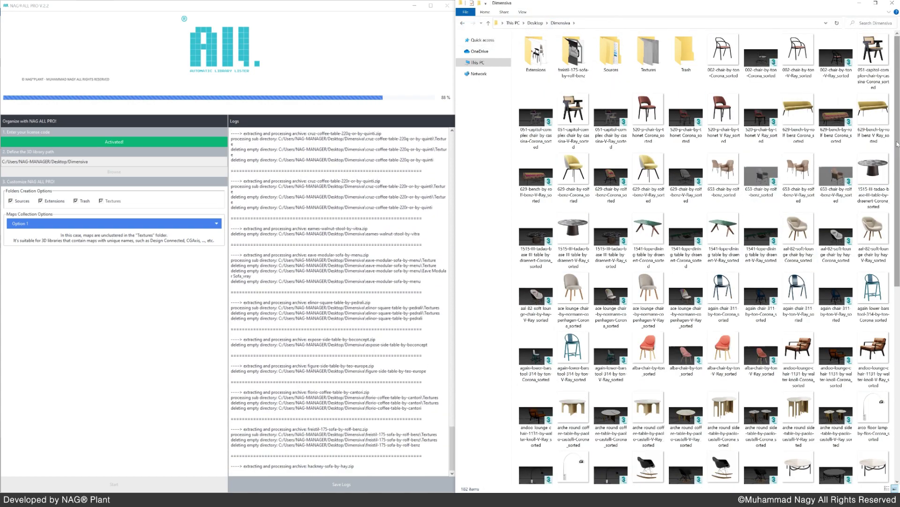
- Look through the organized models in the Dimensiva folder and check the final line of the log
{"action": "scroll", "coordinate": [897, 144], "scroll_direction": "down", "scroll_amount": 5}
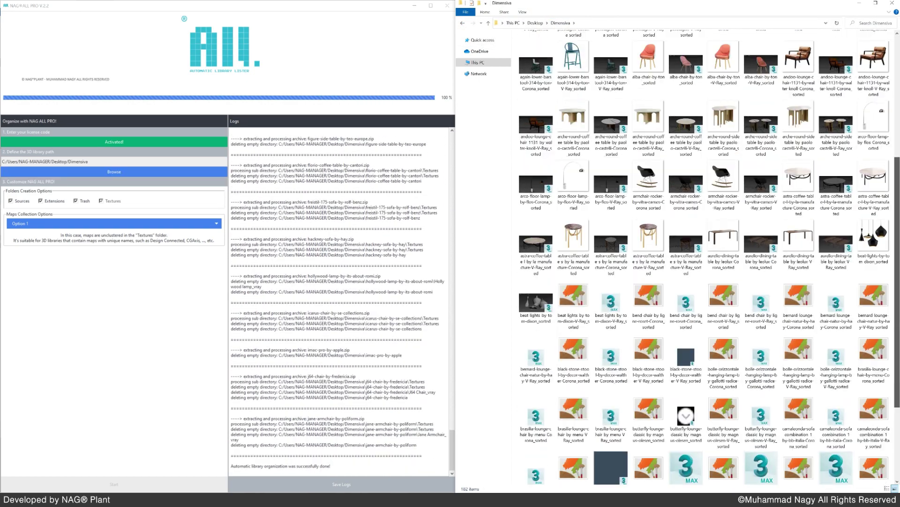
{"action": "scroll", "coordinate": [885, 395], "scroll_direction": "down", "scroll_amount": 7}
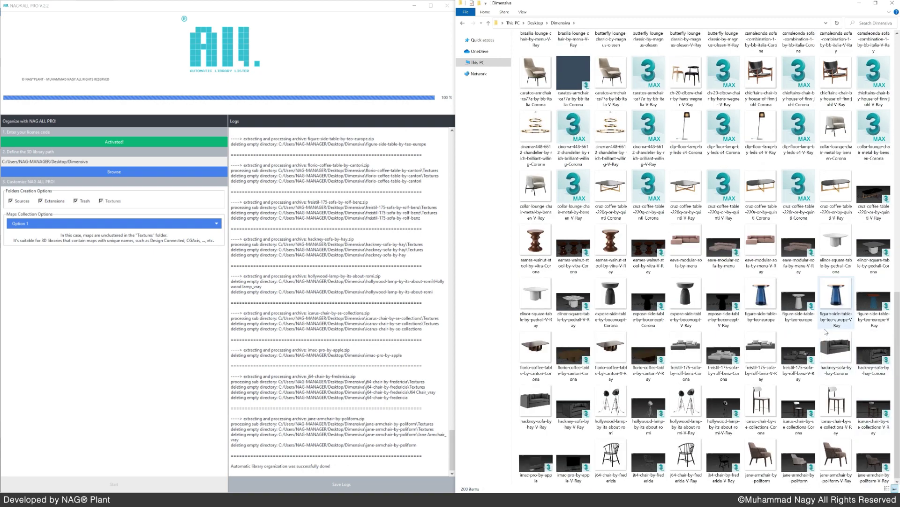
{"action": "scroll", "coordinate": [828, 335], "scroll_direction": "up", "scroll_amount": 8}
{"action": "scroll", "coordinate": [826, 330], "scroll_direction": "up", "scroll_amount": 3}
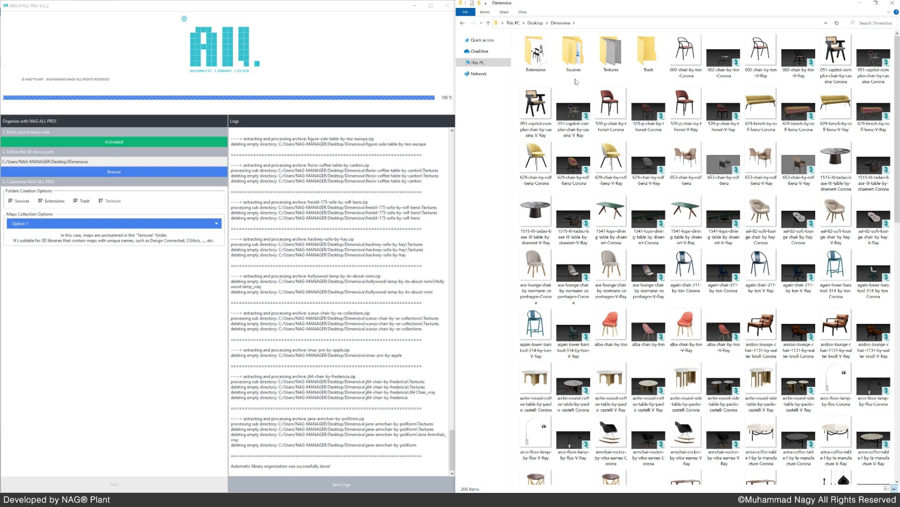
{"action": "left_click_drag", "start_coordinate": [336, 467], "coordinate": [230, 467]}
{"action": "left_click", "coordinate": [300, 466]}
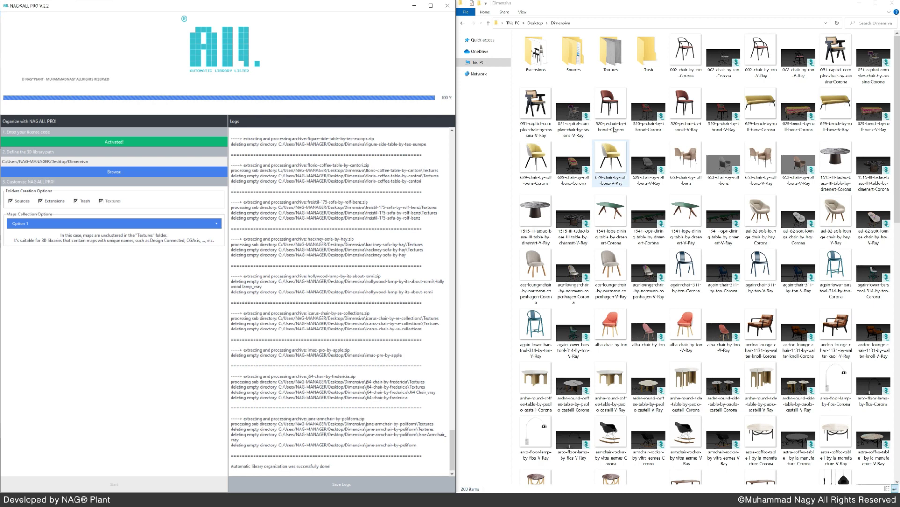
- Examine the files in the Extensions folder and return to the Dimensiva folder
{"action": "left_click", "coordinate": [553, 55]}
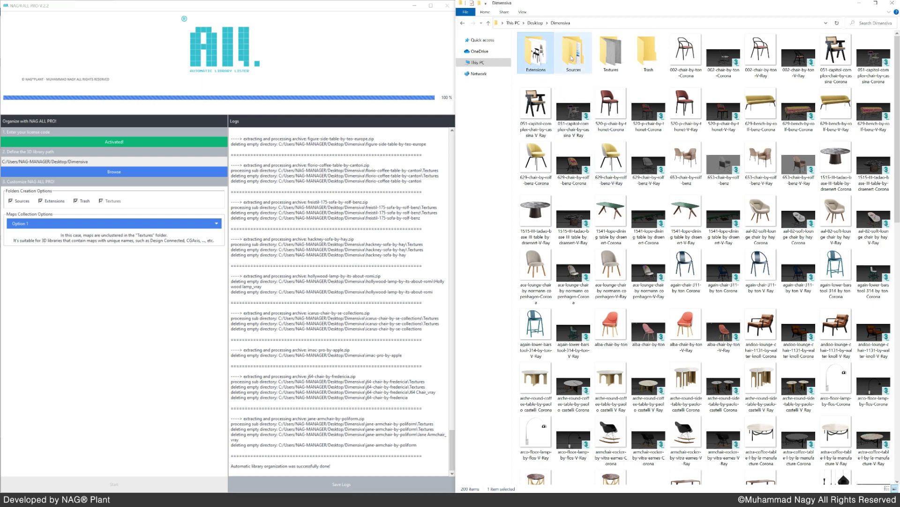
{"action": "double_click", "coordinate": [545, 60]}
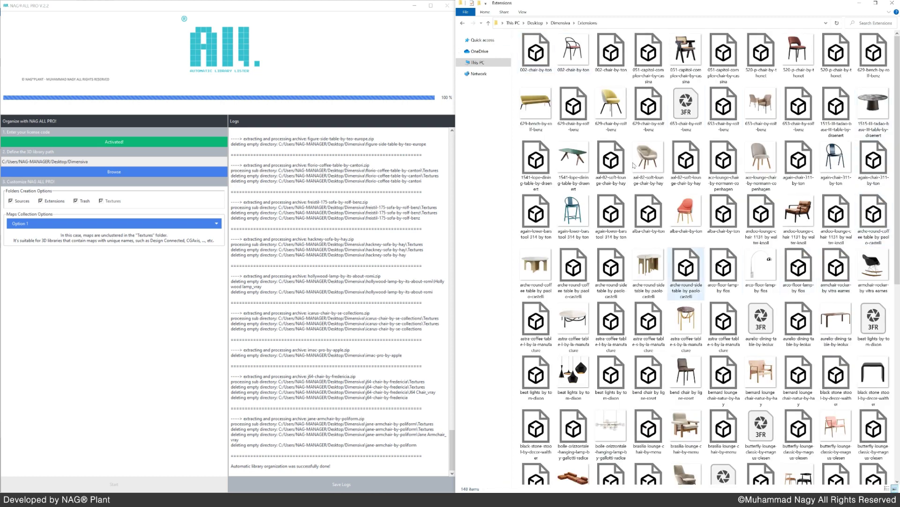
{"action": "left_click", "coordinate": [488, 23]}
- Check the first subfolder inside the Sources folder and return to Sources
{"action": "double_click", "coordinate": [573, 55]}
{"action": "double_click", "coordinate": [535, 46]}
{"action": "left_click", "coordinate": [488, 23]}
- Open the Healthy subfolder of Sources and view its folders and archives as extra large icons
{"action": "double_click", "coordinate": [533, 53]}
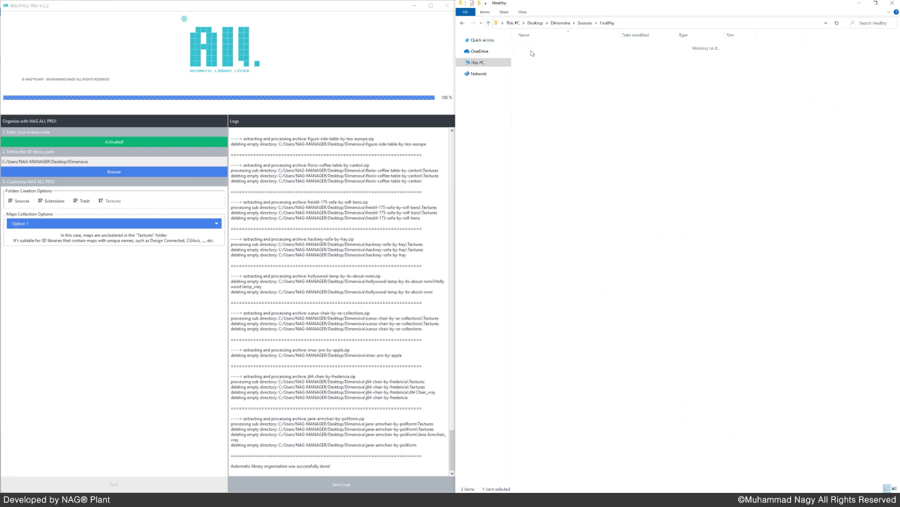
{"action": "left_click", "coordinate": [522, 12]}
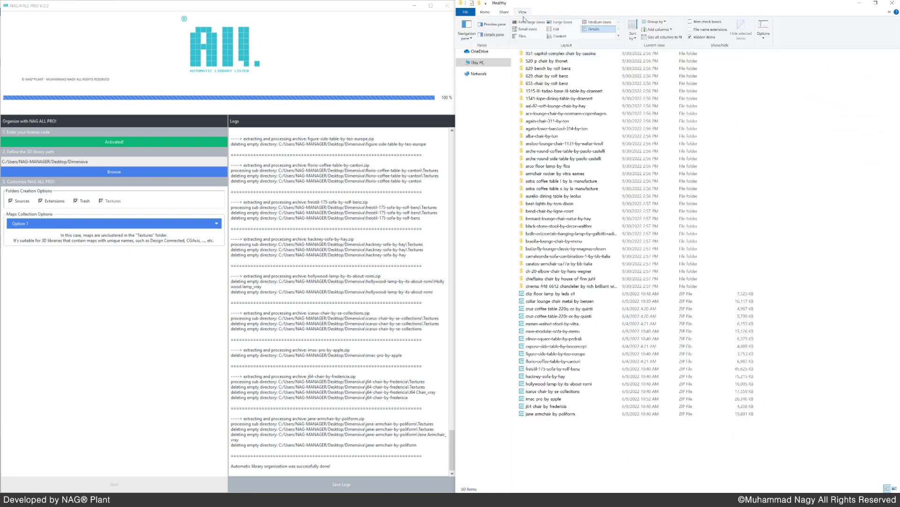
{"action": "left_click", "coordinate": [535, 20]}
{"action": "scroll", "coordinate": [658, 174], "scroll_direction": "down", "scroll_amount": 5}
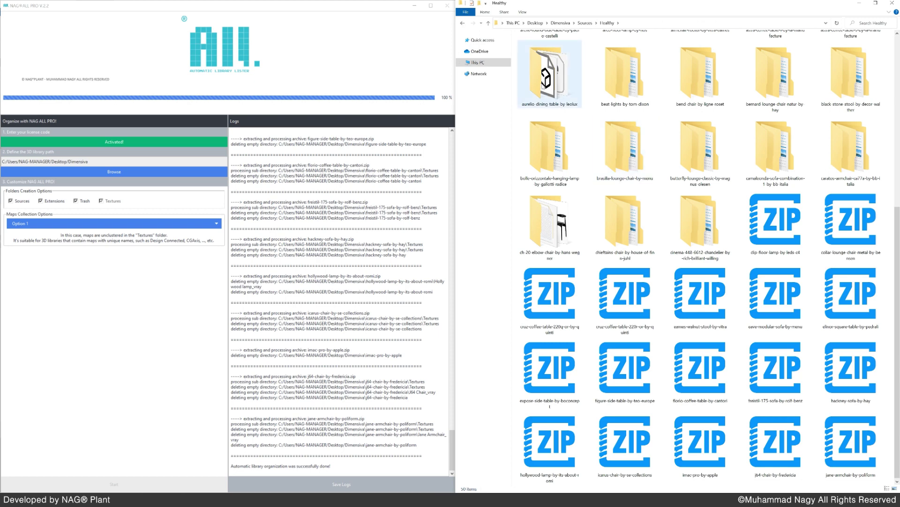
- Check the Previews subfolder of Sources and return to the Dimensiva folder
{"action": "left_click", "coordinate": [489, 23]}
{"action": "double_click", "coordinate": [551, 61]}
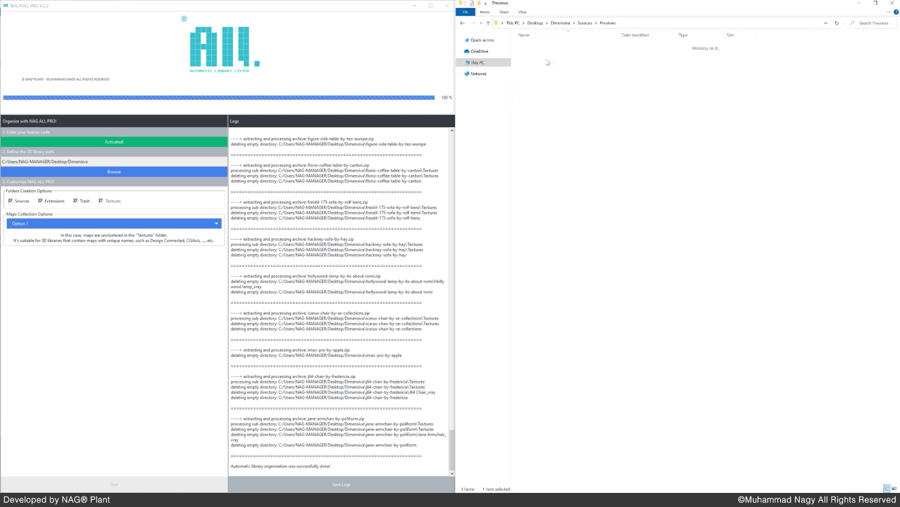
{"action": "left_click", "coordinate": [488, 23]}
{"action": "left_click", "coordinate": [488, 23]}
- Examine the collected maps in the Textures folder, and open the Trash folder to check it
{"action": "double_click", "coordinate": [612, 70]}
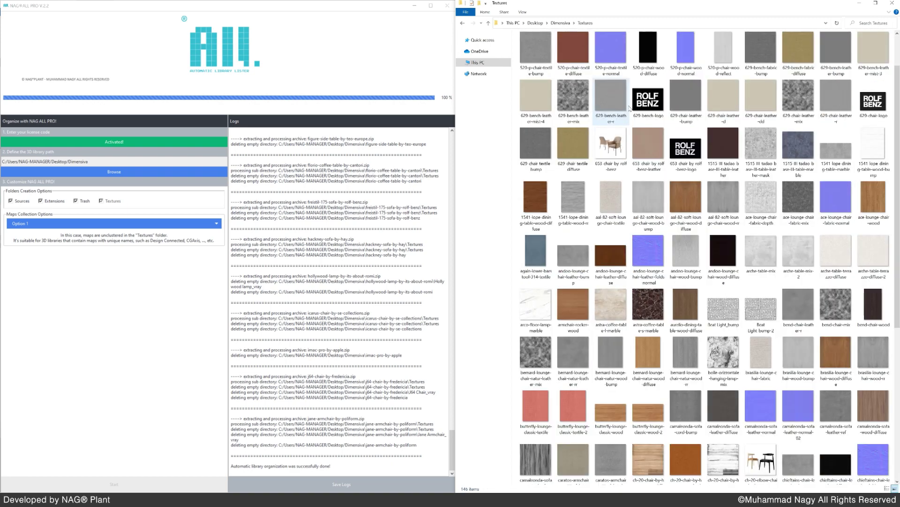
{"action": "left_click", "coordinate": [488, 23]}
{"action": "double_click", "coordinate": [649, 54]}
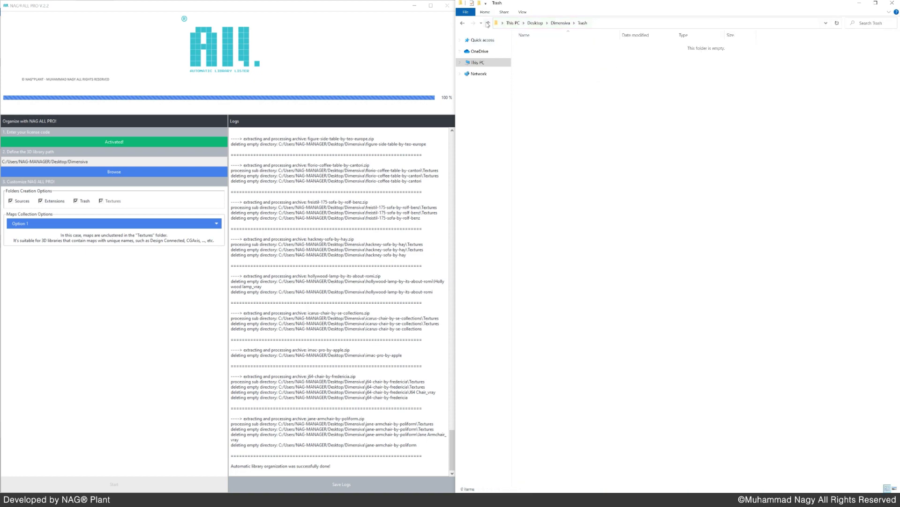
- Return to the Dimensiva folder and look through the organized model files and their preview images
{"action": "left_click", "coordinate": [488, 23]}
{"action": "scroll", "coordinate": [775, 219], "scroll_direction": "down", "scroll_amount": 10}
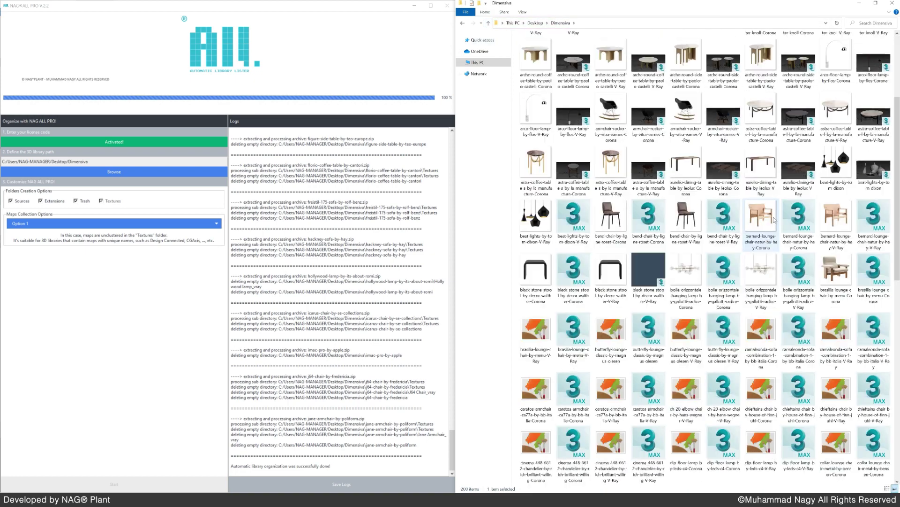
{"action": "scroll", "coordinate": [775, 219], "scroll_direction": "up", "scroll_amount": 10}
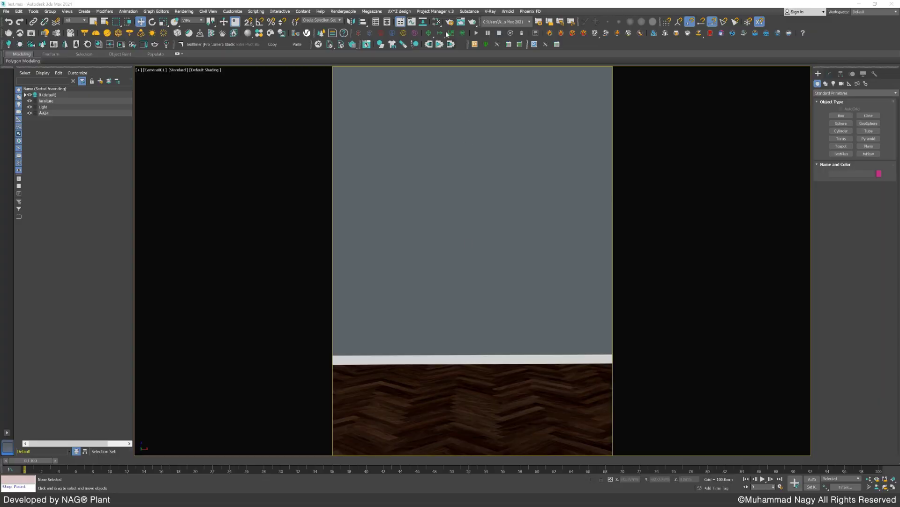
- Switch to 3ds Max, open Project Manager v.3, add the Desktop's Dimensiva folder to its model library and display its models
{"action": "left_click", "coordinate": [435, 12]}
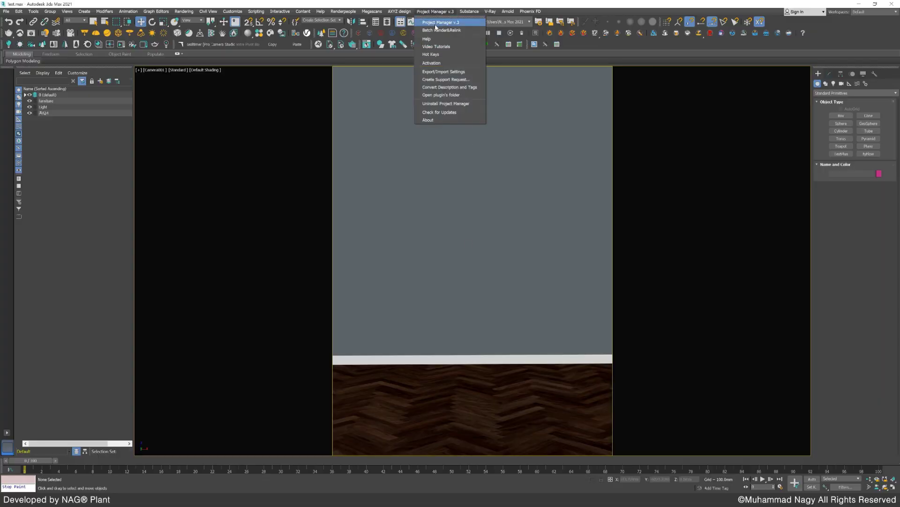
{"action": "left_click", "coordinate": [436, 23]}
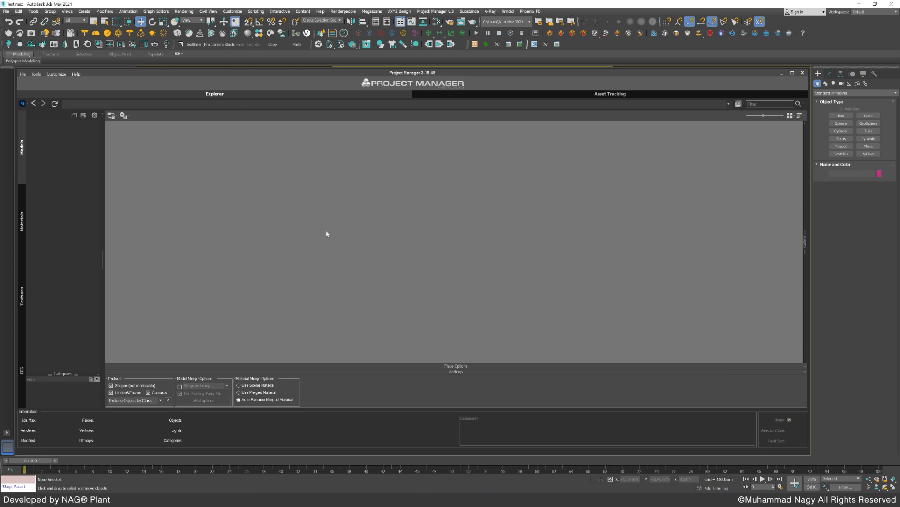
{"action": "right_click", "coordinate": [50, 147]}
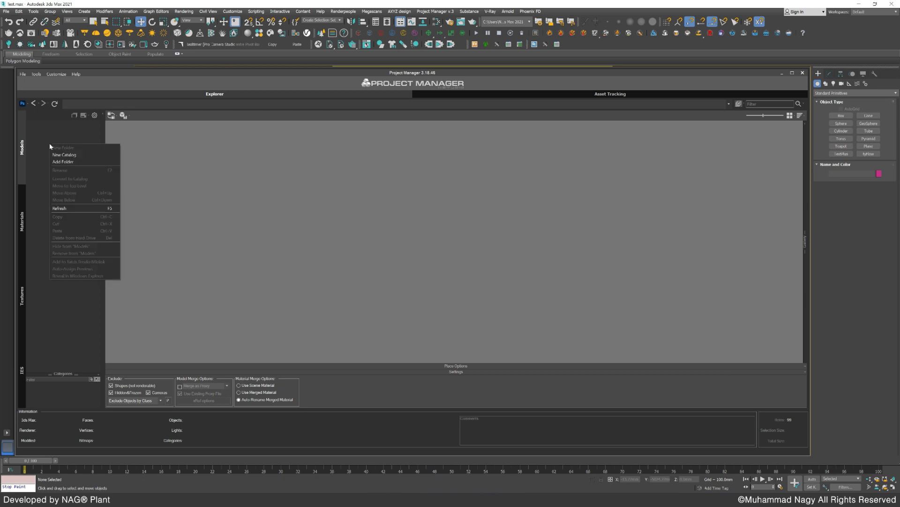
{"action": "left_click", "coordinate": [63, 164]}
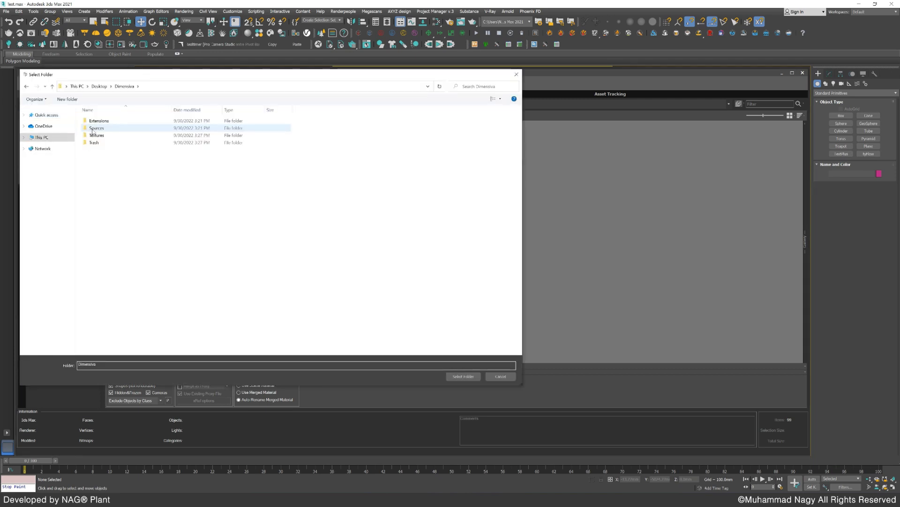
{"action": "left_click", "coordinate": [464, 376]}
{"action": "left_click", "coordinate": [47, 123]}
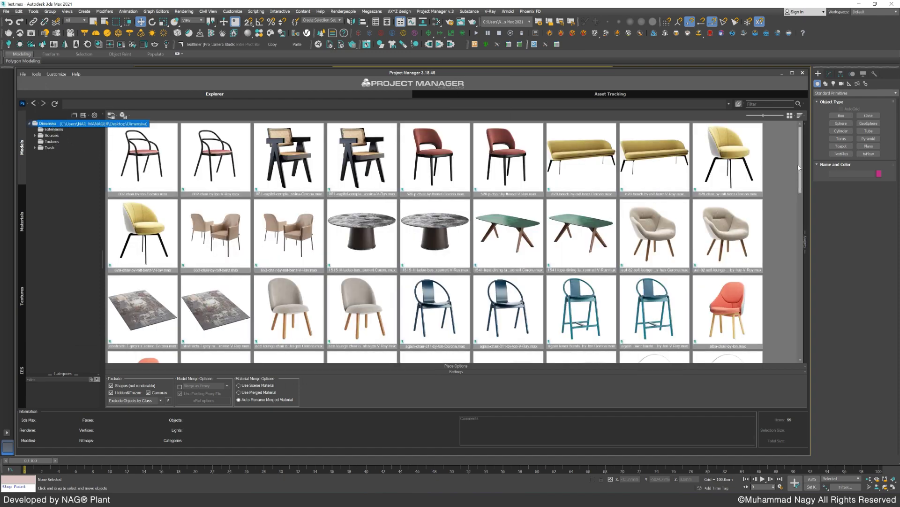
- Browse the Dimensiva models, and narrow the Project Manager window to three thumbnail columns so the camera view shows beside it
{"action": "scroll", "coordinate": [799, 216], "scroll_direction": "down", "scroll_amount": 3}
{"action": "scroll", "coordinate": [800, 216], "scroll_direction": "down", "scroll_amount": 10}
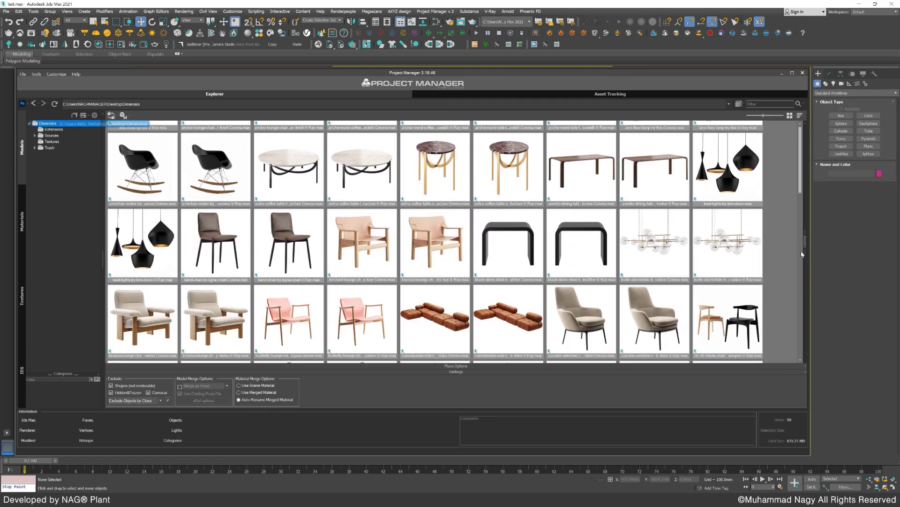
{"action": "left_click_drag", "start_coordinate": [800, 342], "coordinate": [795, 131]}
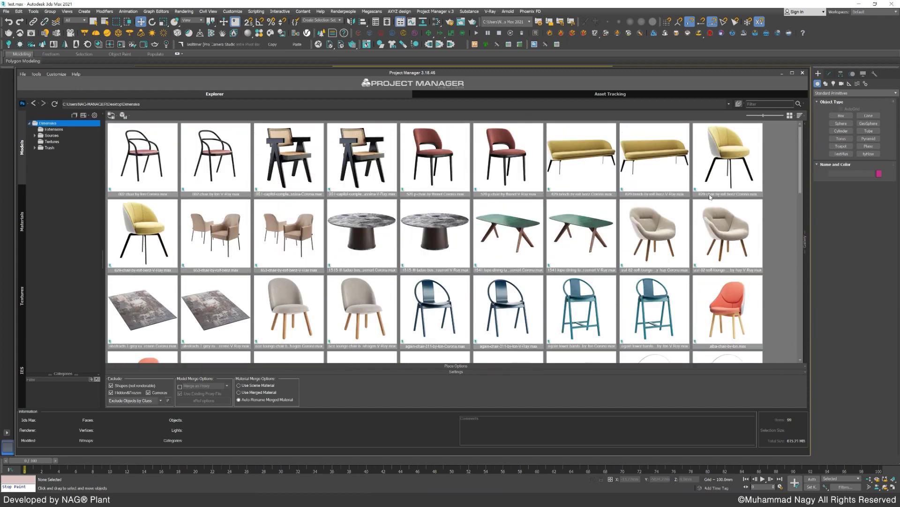
{"action": "left_click_drag", "start_coordinate": [810, 261], "coordinate": [329, 255]}
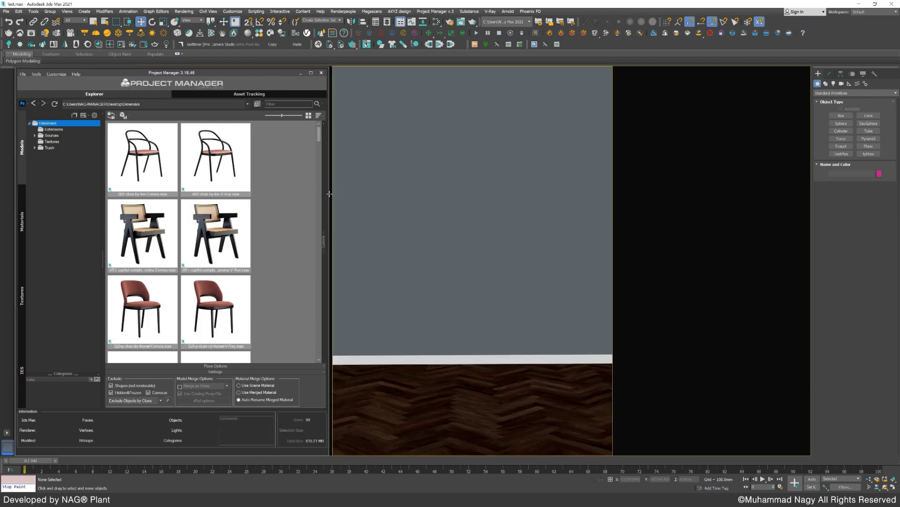
{"action": "left_click_drag", "start_coordinate": [330, 193], "coordinate": [379, 195]}
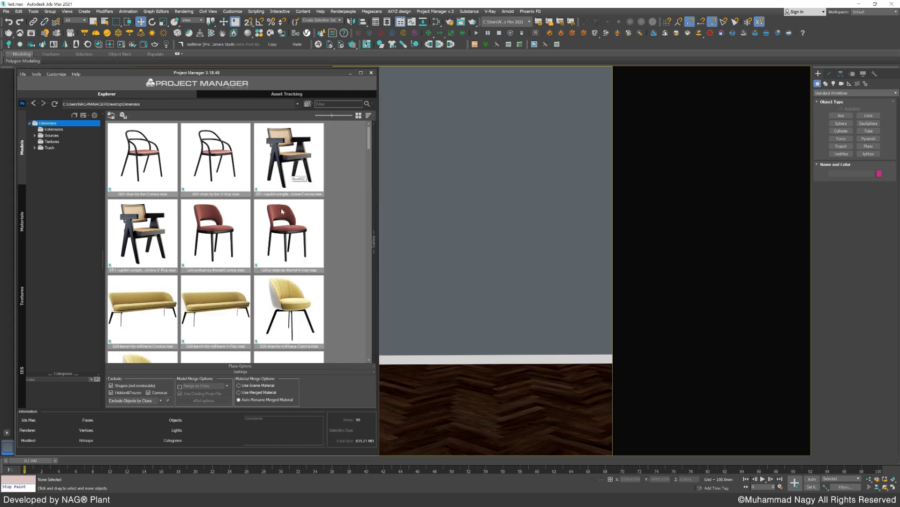
- Compare the Corona and V-Ray versions of the chair models and filter the model list by "corona"
{"action": "left_click", "coordinate": [280, 224]}
{"action": "left_click", "coordinate": [277, 183]}
{"action": "left_click", "coordinate": [205, 233]}
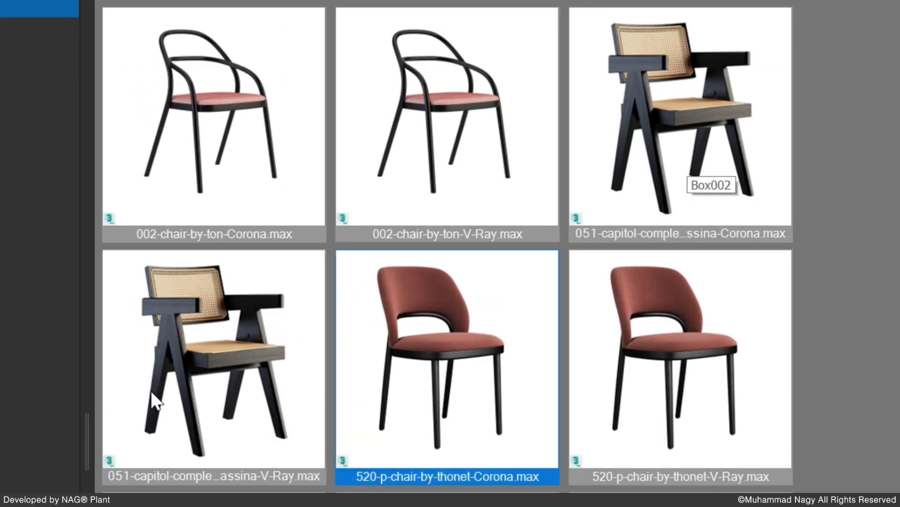
{"action": "left_click", "coordinate": [141, 239]}
{"action": "left_click", "coordinate": [456, 175]}
{"action": "left_click", "coordinate": [233, 182]}
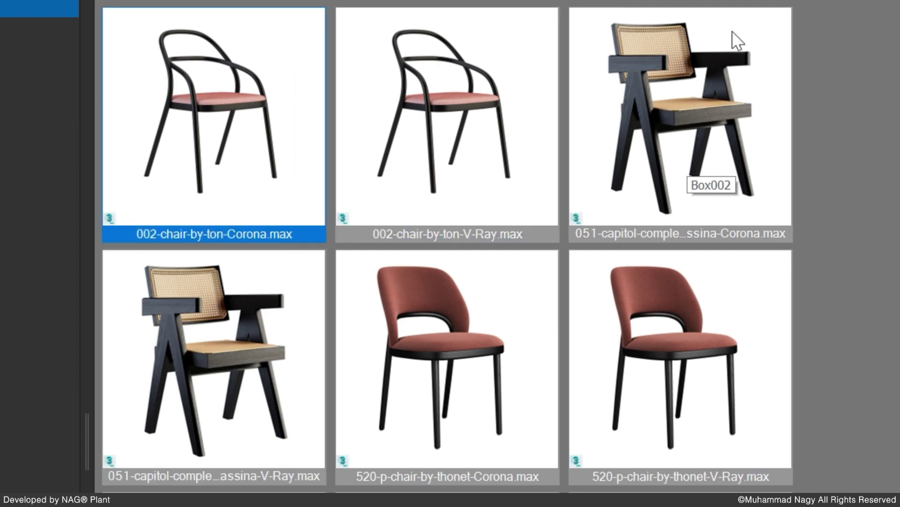
{"action": "left_click", "coordinate": [728, 123]}
{"action": "type", "text": "coro"}
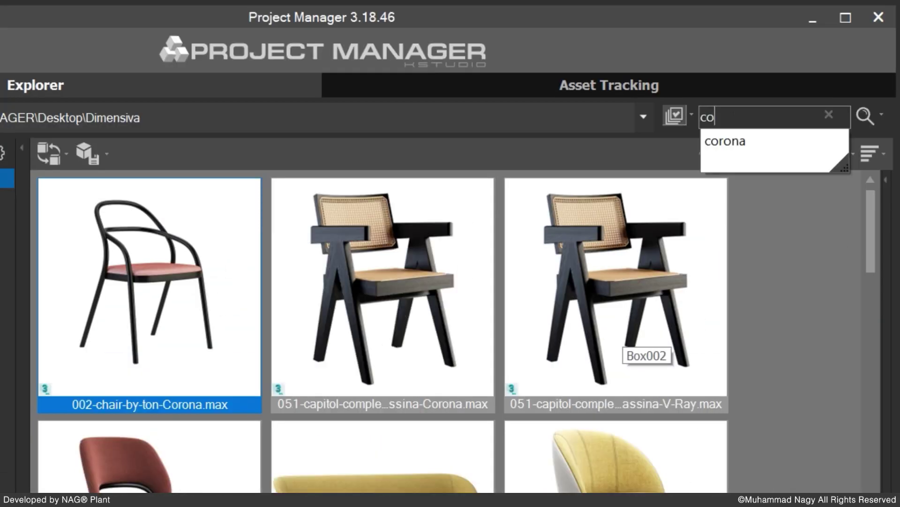
{"action": "type", "text": "na"}
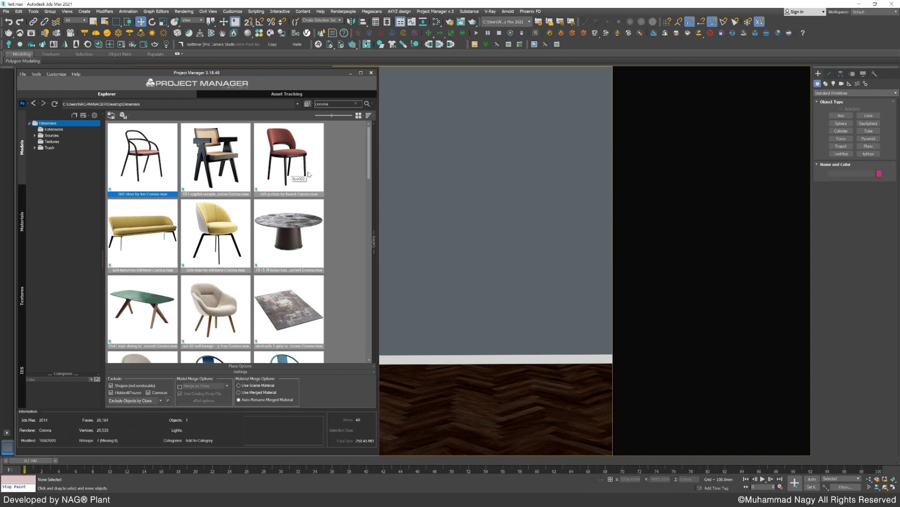
- Place the abstracts-1-grey-rug Corona model on the floor in the camera view and shift it to the right
{"action": "left_click", "coordinate": [212, 170]}
{"action": "left_click", "coordinate": [273, 170]}
{"action": "left_click", "coordinate": [250, 237]}
{"action": "left_click", "coordinate": [265, 237]}
{"action": "scroll", "coordinate": [275, 236], "scroll_direction": "down", "scroll_amount": 3}
{"action": "left_click", "coordinate": [298, 197]}
{"action": "left_click_drag", "start_coordinate": [298, 197], "coordinate": [446, 303]}
{"action": "left_click_drag", "start_coordinate": [547, 411], "coordinate": [546, 407]}
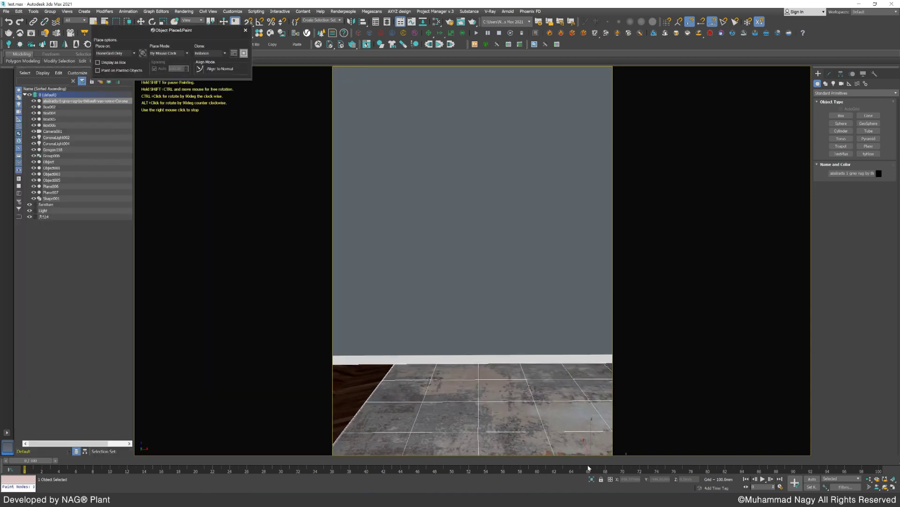
{"action": "right_click", "coordinate": [570, 446]}
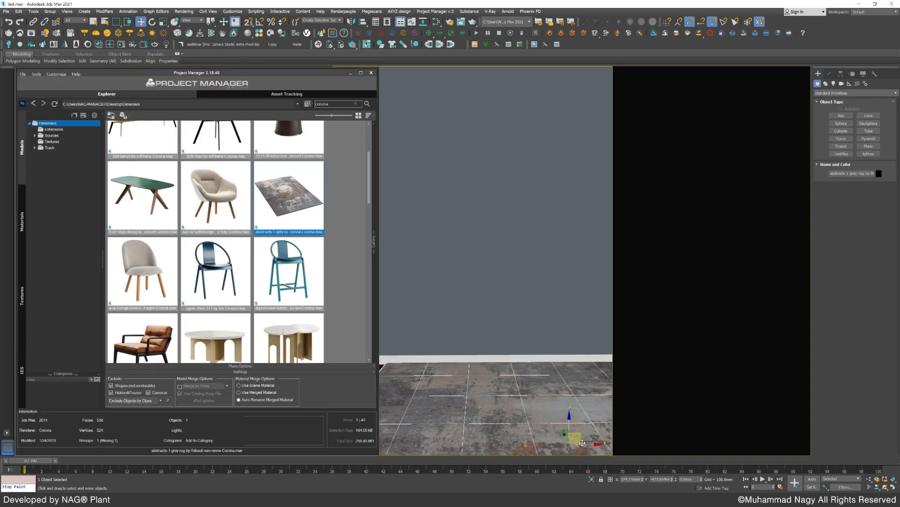
{"action": "left_click_drag", "start_coordinate": [577, 441], "coordinate": [713, 454]}
- Place the hackney-sofa-by-hay-Corona model on the rug in front of the wall and deselect it
{"action": "scroll", "coordinate": [289, 275], "scroll_direction": "down", "scroll_amount": 3}
{"action": "scroll", "coordinate": [289, 275], "scroll_direction": "down", "scroll_amount": 3}
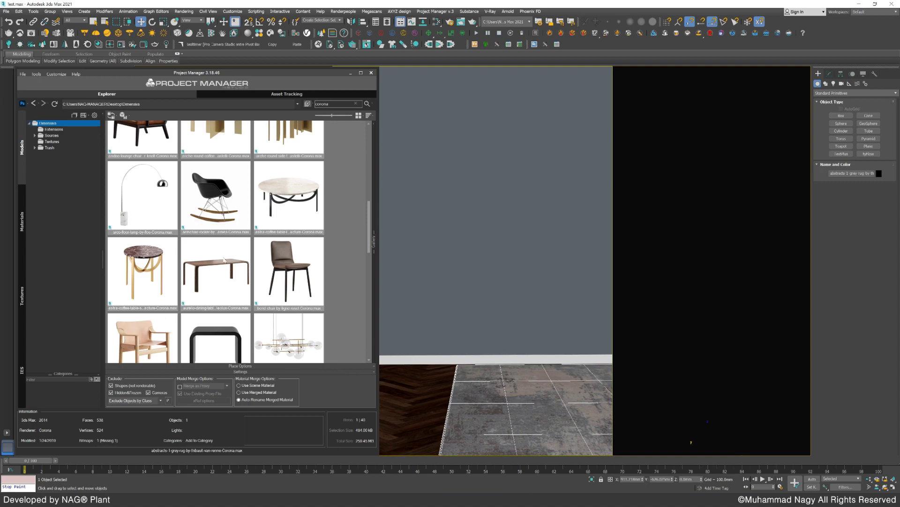
{"action": "scroll", "coordinate": [226, 237], "scroll_direction": "down", "scroll_amount": 6}
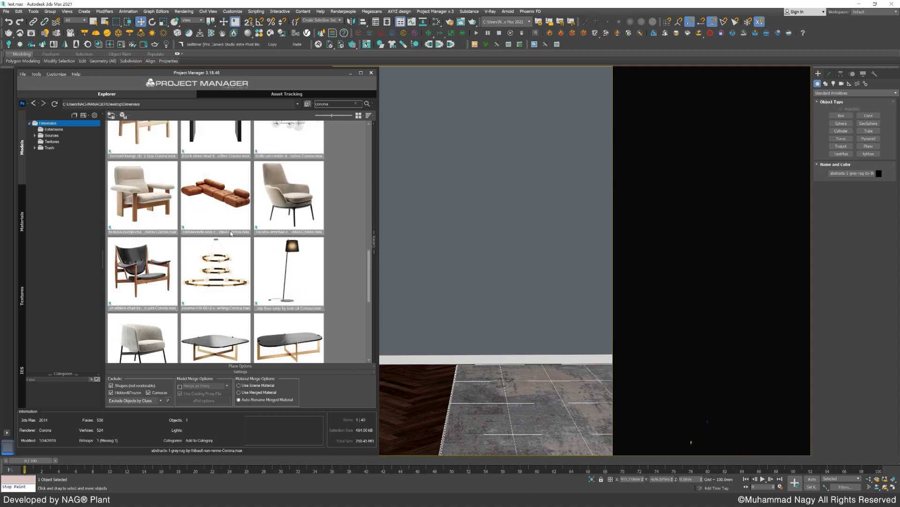
{"action": "scroll", "coordinate": [231, 233], "scroll_direction": "down", "scroll_amount": 6}
{"action": "left_click_drag", "start_coordinate": [288, 254], "coordinate": [542, 357]}
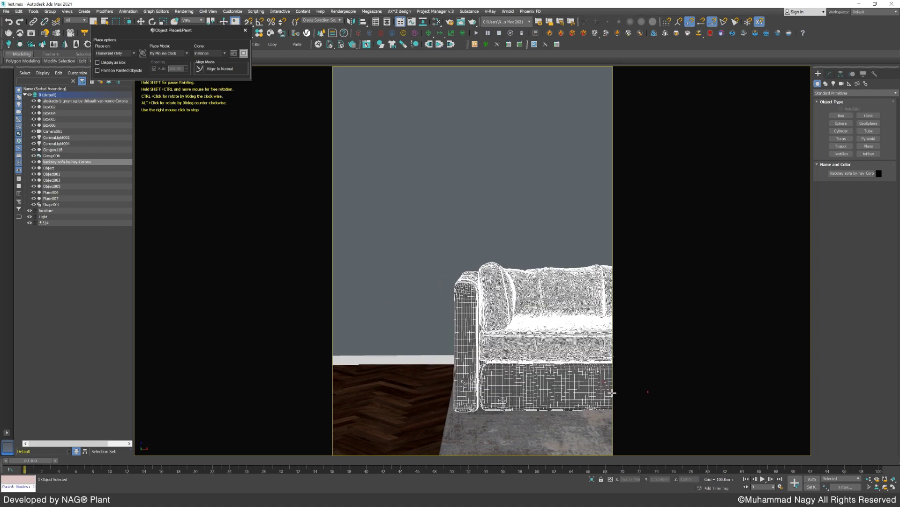
{"action": "right_click", "coordinate": [612, 392]}
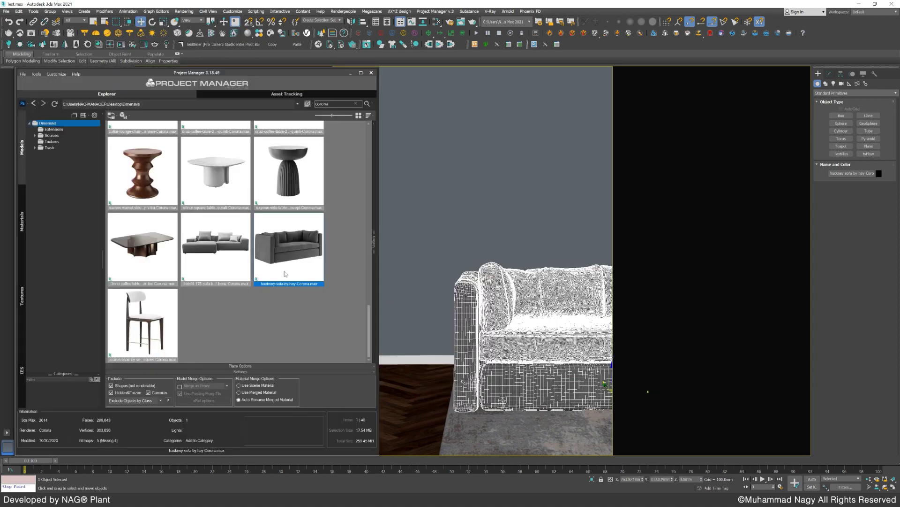
{"action": "left_click", "coordinate": [258, 305]}
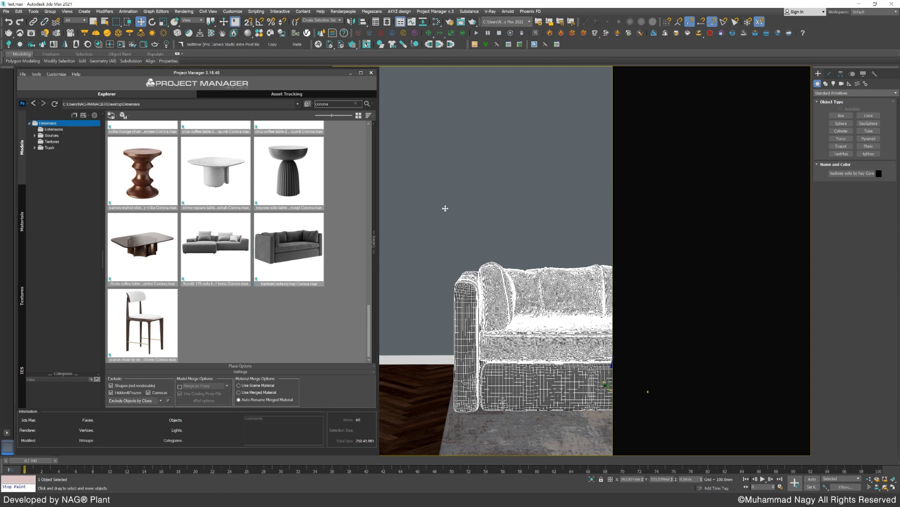
{"action": "left_click", "coordinate": [444, 207]}
- Place the clip-floor-lamp-by-leds-c4-Corona model on the wooden floor beside the sofa and end the placement
{"action": "scroll", "coordinate": [216, 271], "scroll_direction": "up", "scroll_amount": 6}
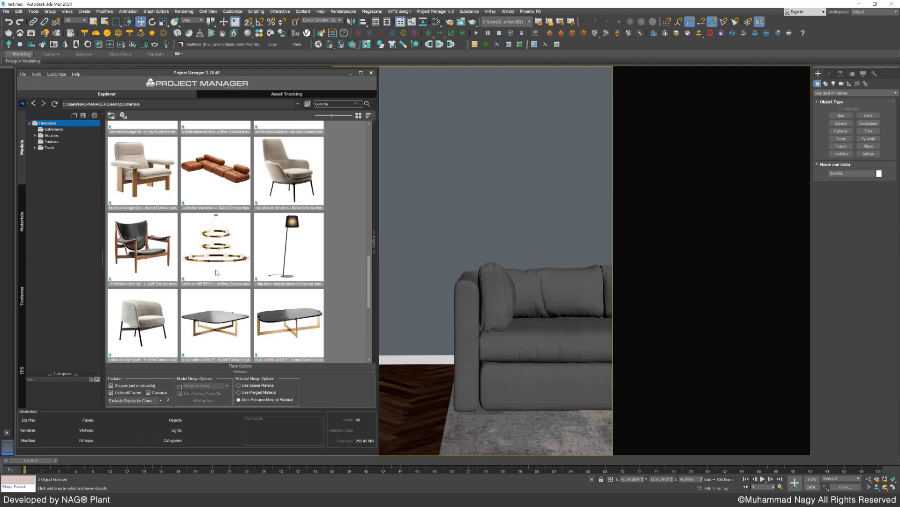
{"action": "scroll", "coordinate": [216, 269], "scroll_direction": "down", "scroll_amount": 3}
{"action": "mouse_move", "coordinate": [284, 260]}
{"action": "left_mouse_down"}
{"action": "mouse_move", "coordinate": [304, 267]}
{"action": "mouse_move", "coordinate": [292, 249]}
{"action": "mouse_move", "coordinate": [432, 398]}
{"action": "mouse_move", "coordinate": [418, 393]}
{"action": "left_mouse_up"}
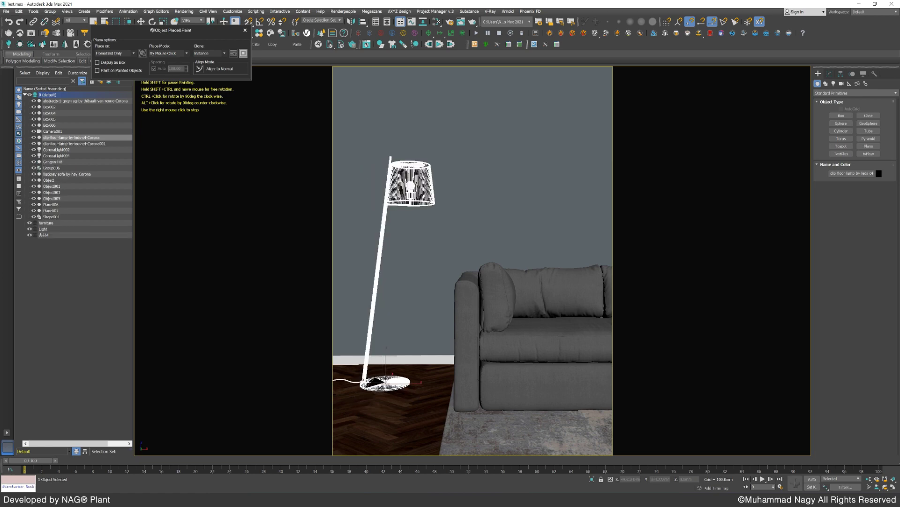
{"action": "right_click", "coordinate": [385, 381]}
- Select the sofa together with the rug and move both slightly closer to the floor lamp
{"action": "left_click", "coordinate": [484, 360]}
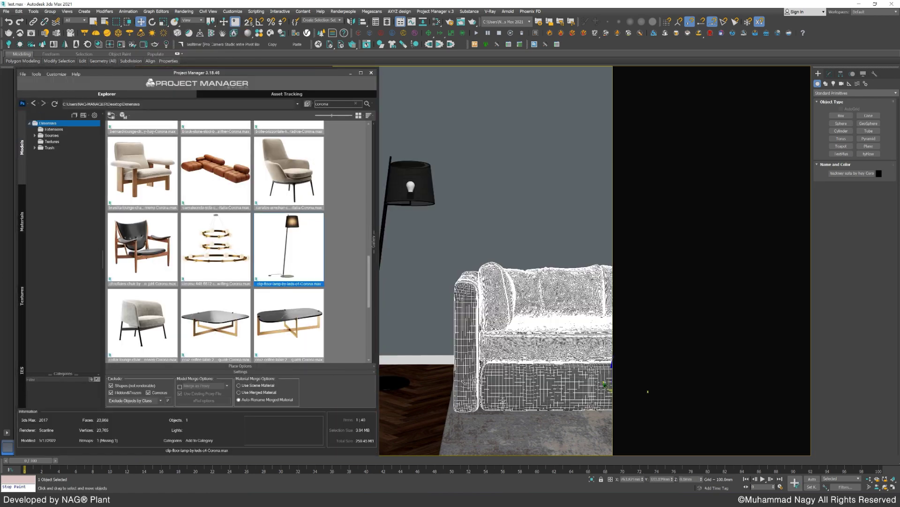
{"action": "left_click", "coordinate": [486, 426], "text": "ctrl"}
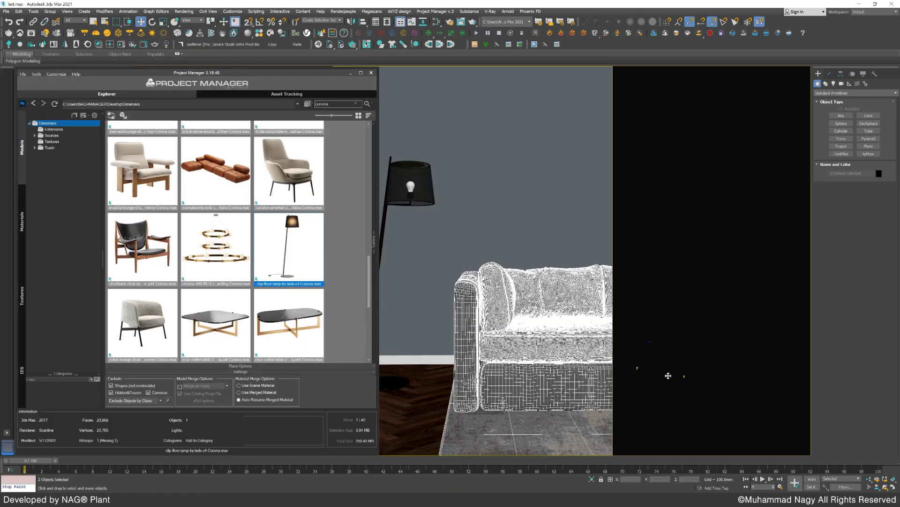
{"action": "left_click_drag", "start_coordinate": [670, 377], "coordinate": [646, 377]}
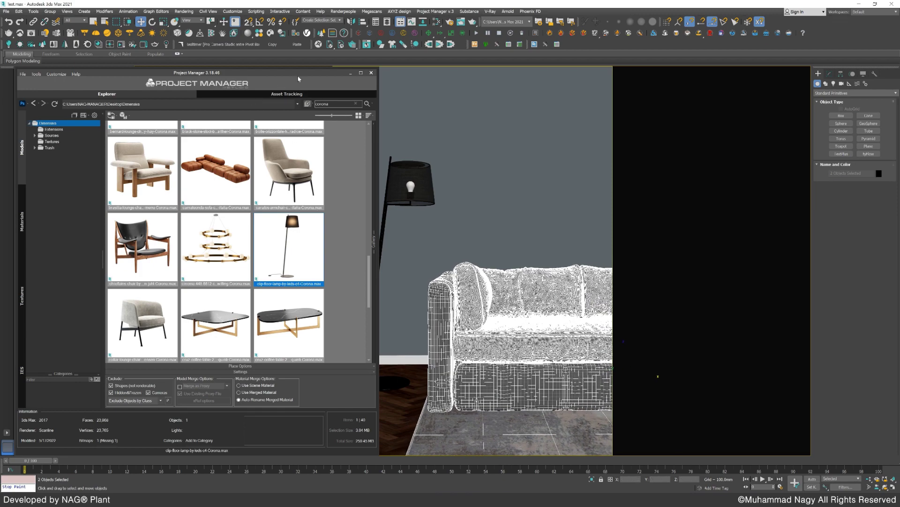
- Widen the Project Manager window and open Asset Tracking to check the scene's maps
{"action": "left_click_drag", "start_coordinate": [379, 104], "coordinate": [810, 163]}
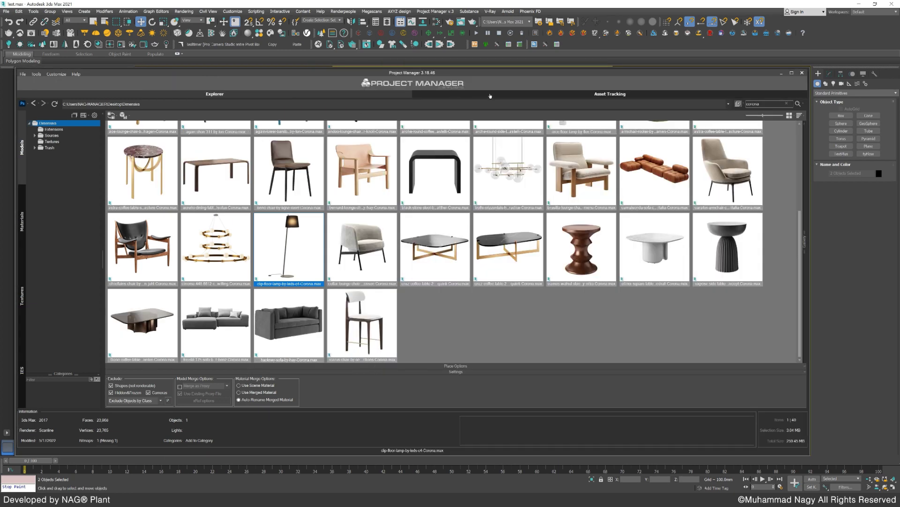
{"action": "left_click", "coordinate": [490, 96]}
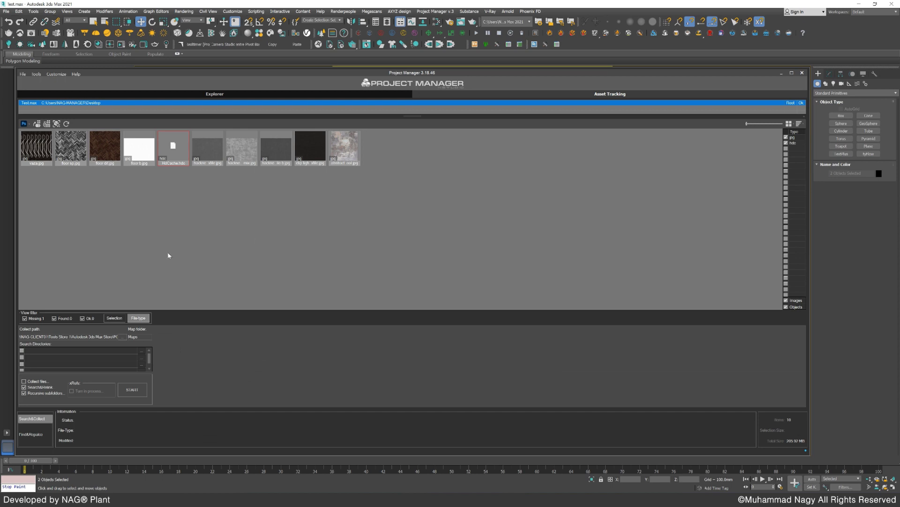
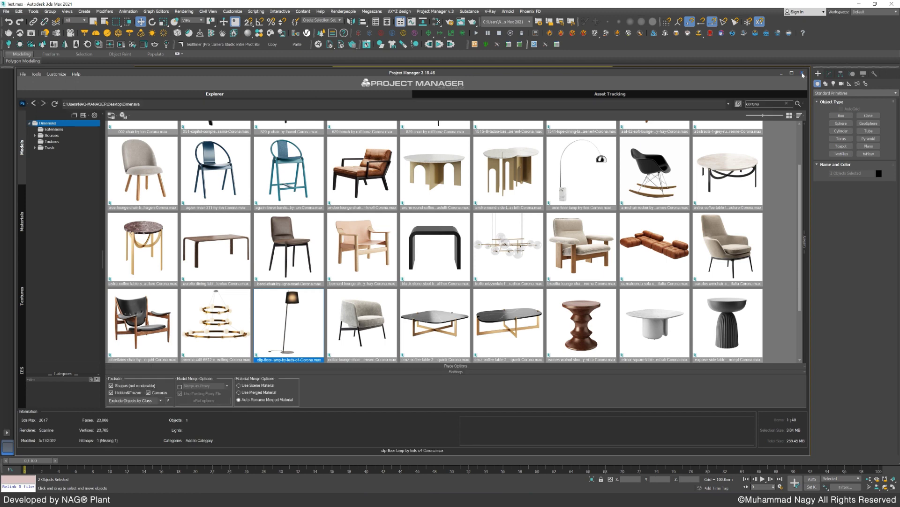
- Close Project Manager and change the camera viewport from wireframe to Default Shading
{"action": "left_click", "coordinate": [802, 74]}
{"action": "left_click", "coordinate": [205, 70]}
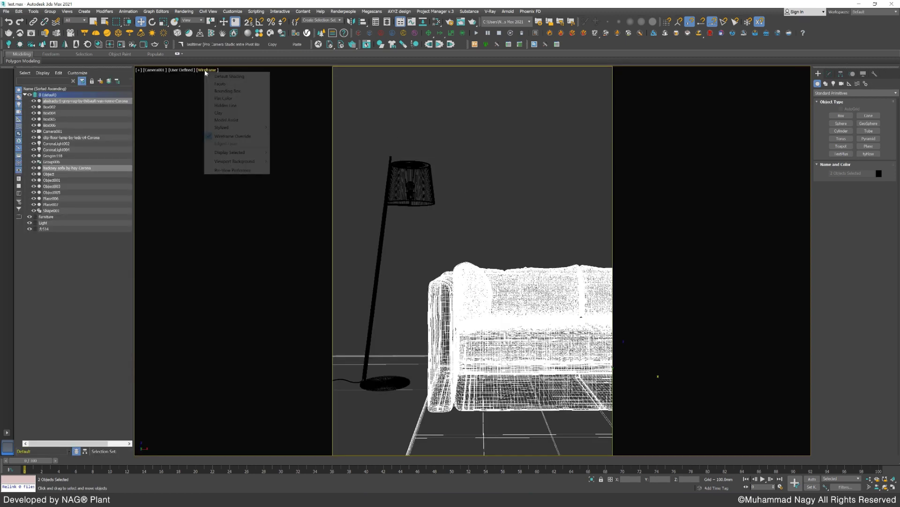
{"action": "left_click", "coordinate": [222, 76]}
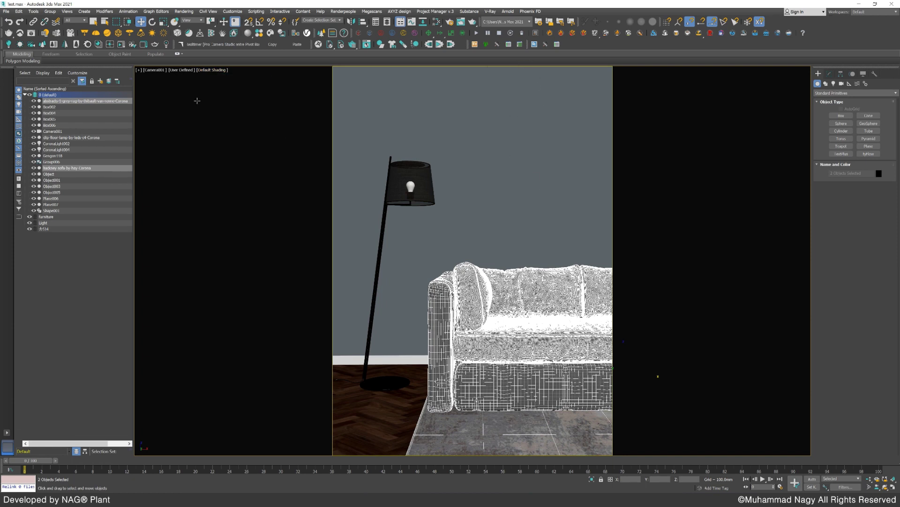
- Render the camera view in the Corona frame buffer and zoom in to inspect the sofa's fabric texture
{"action": "left_click", "coordinate": [144, 45]}
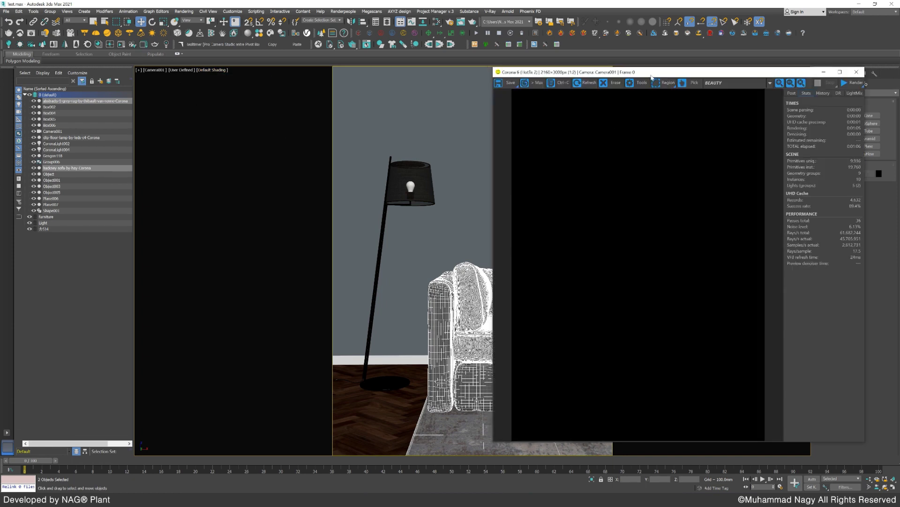
{"action": "left_click_drag", "start_coordinate": [652, 74], "coordinate": [455, 71]}
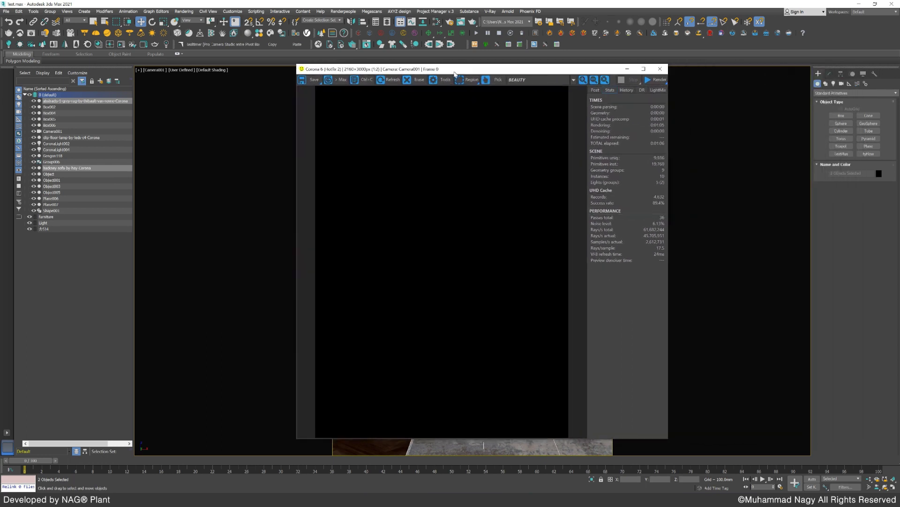
{"action": "left_click", "coordinate": [655, 82]}
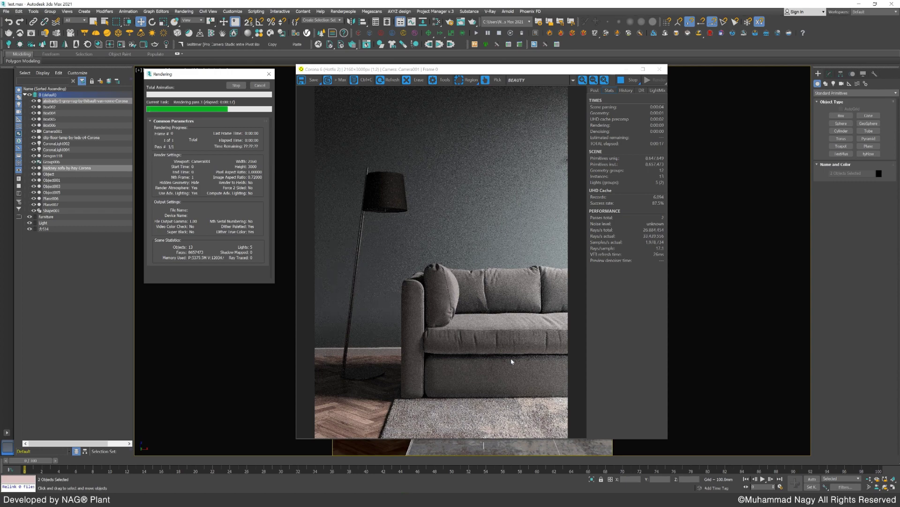
{"action": "scroll", "coordinate": [509, 324], "scroll_direction": "up", "scroll_amount": 4}
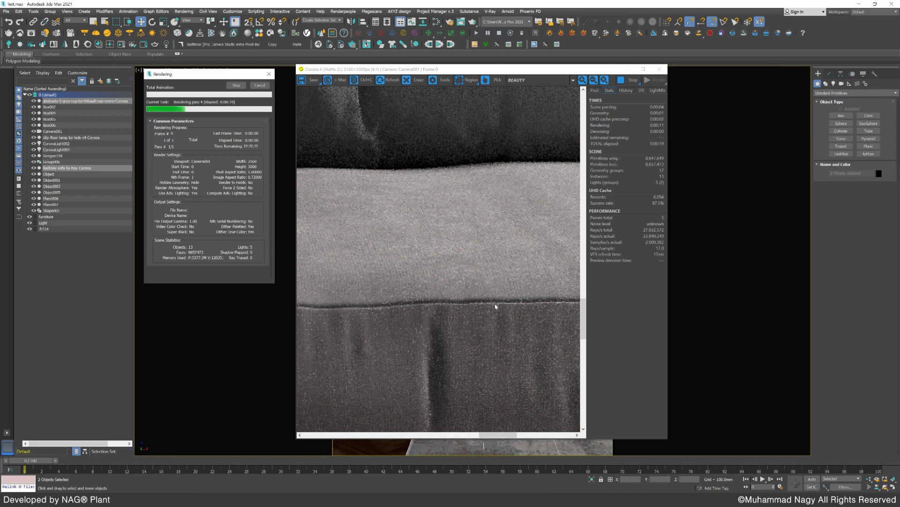
{"action": "scroll", "coordinate": [491, 339], "scroll_direction": "down", "scroll_amount": 2}
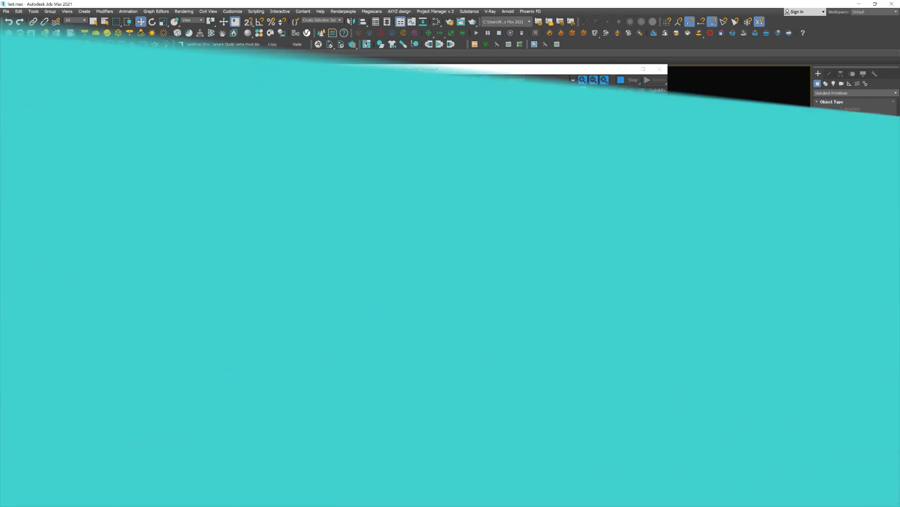